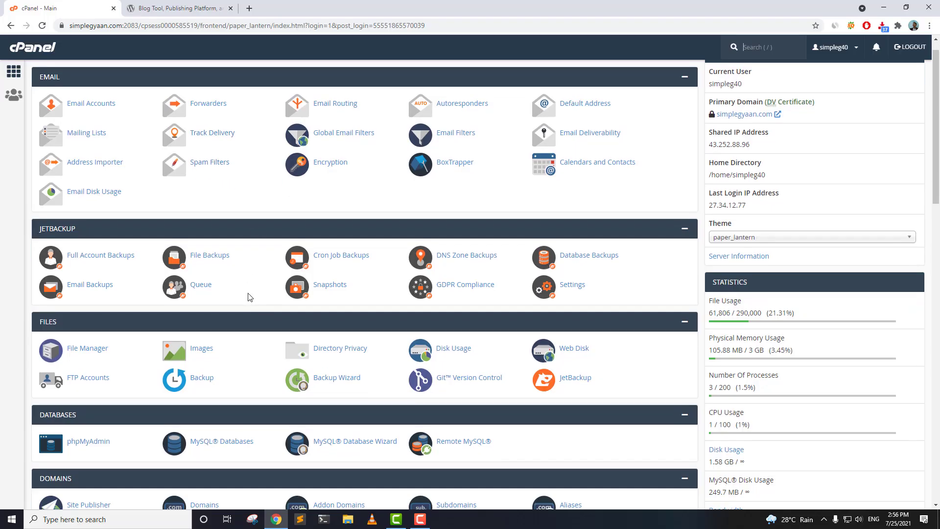
Step: Scroll through the cPanel home page's Domains, Metrics, Security and Software sections
scroll(343, 294, "down", 2)
scroll(255, 279, "up", 3)
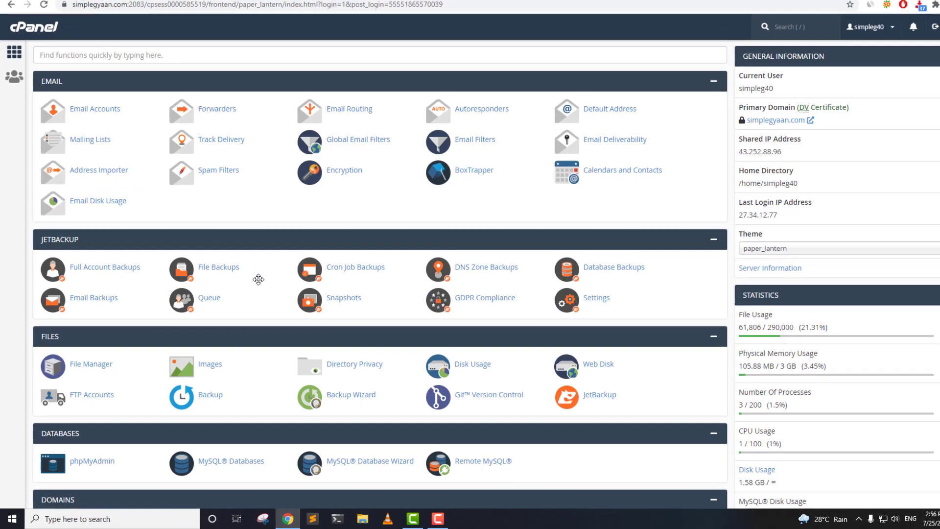
scroll(414, 305, "down", 4)
scroll(389, 283, "up", 4)
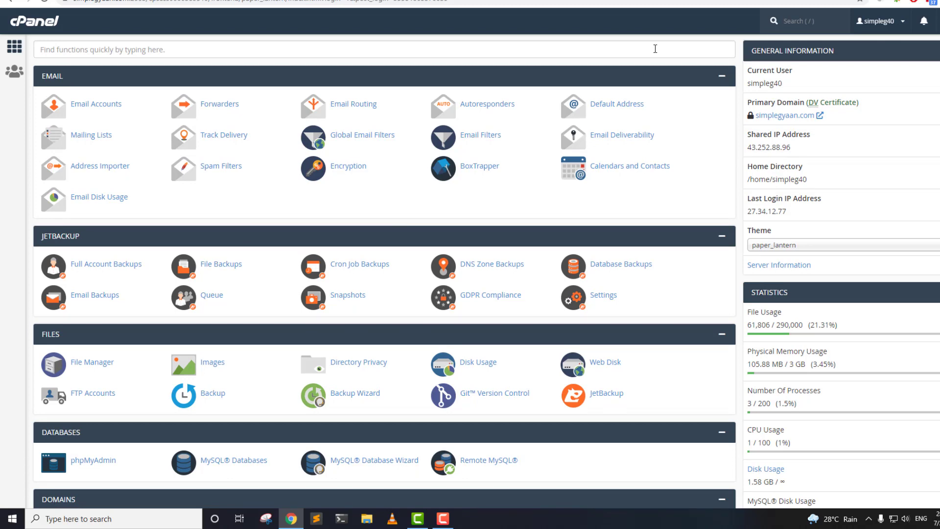
scroll(235, 173, "down", 8)
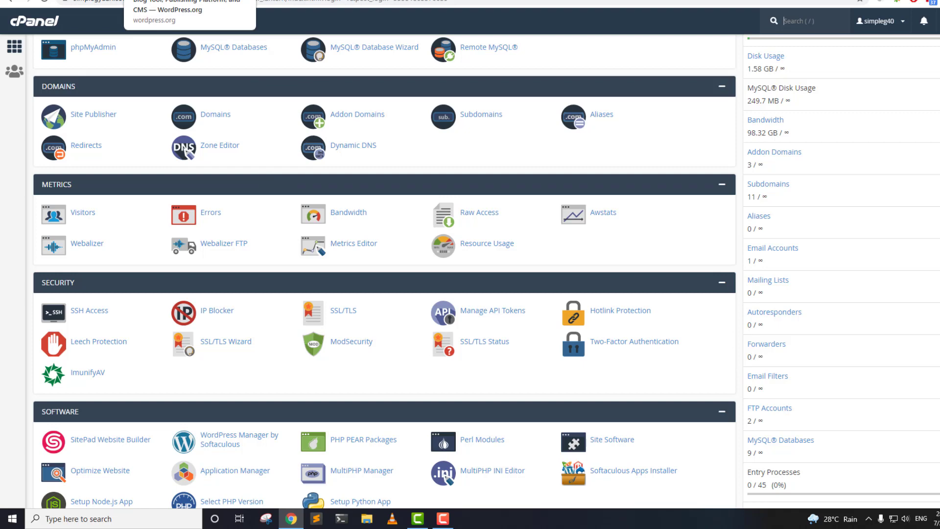
Step: Go to WordPress.org's Get WordPress page and download the WordPress 5.8 zip
left_click(169, 0)
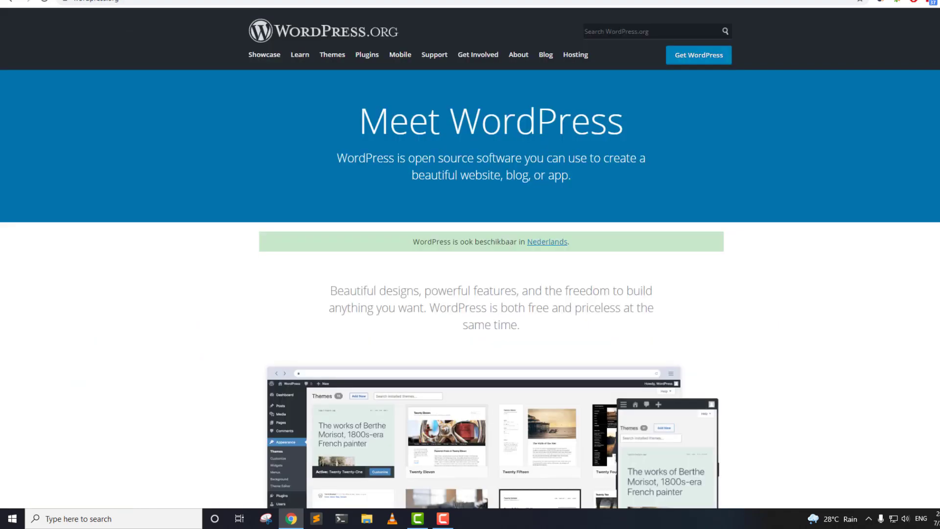
left_click(126, 3)
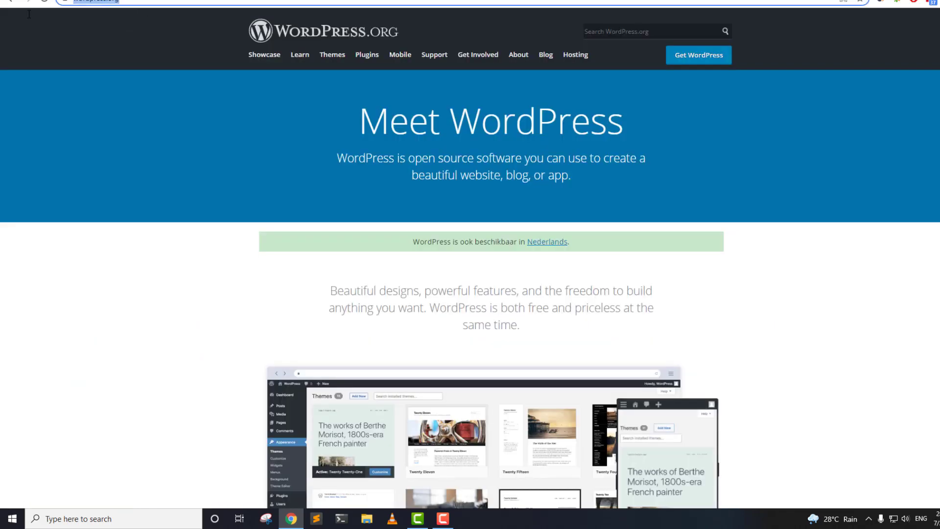
left_click(680, 55)
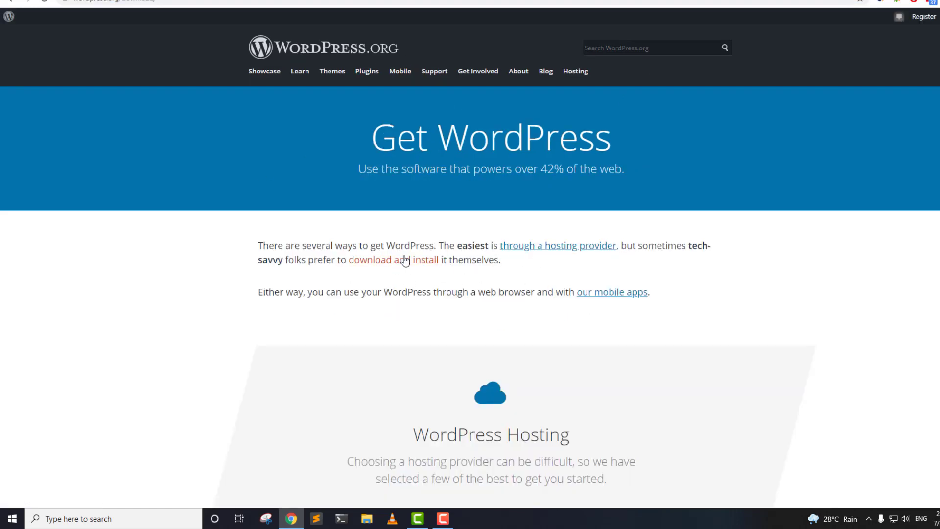
scroll(368, 321, "down", 2)
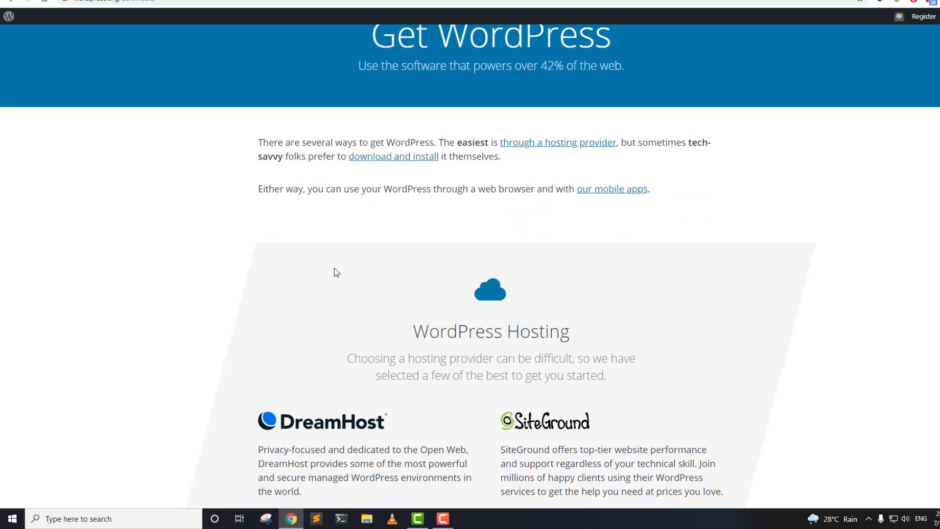
scroll(342, 249, "up", 1)
left_click(392, 210)
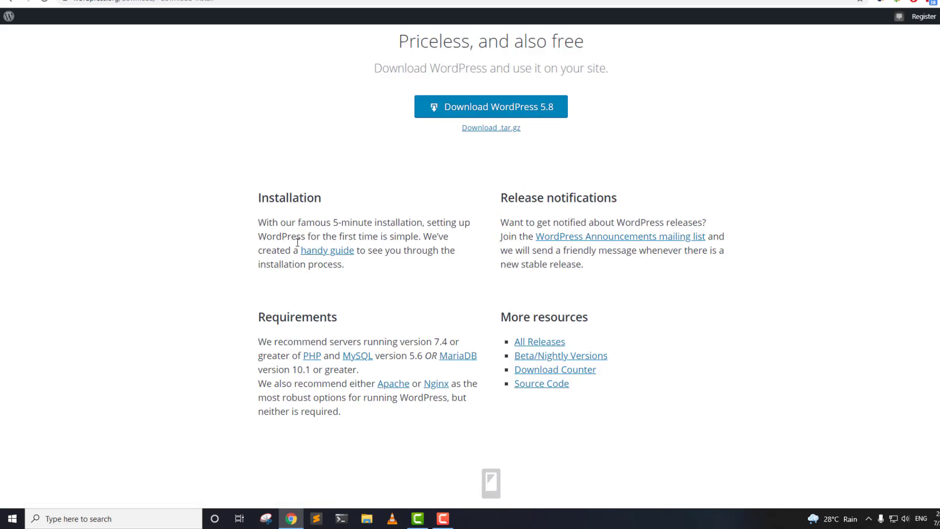
scroll(449, 230, "up", 2)
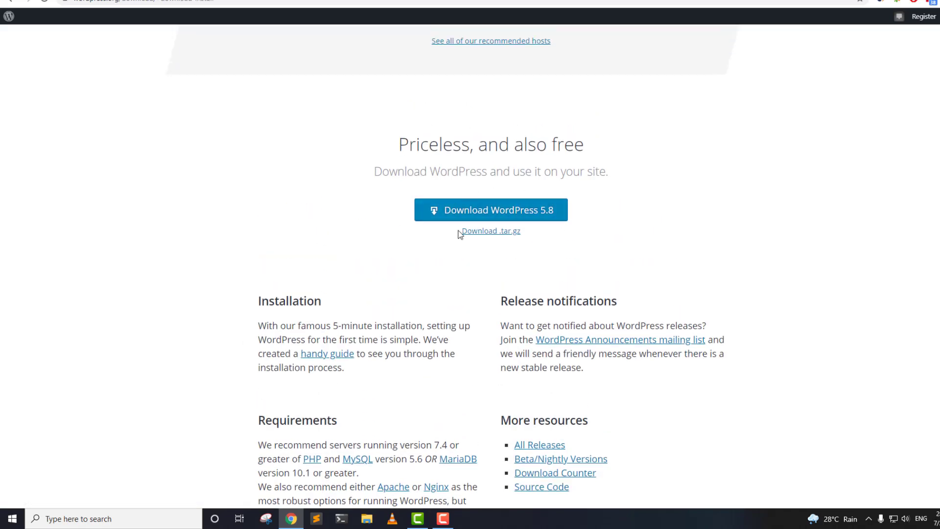
left_click(502, 222)
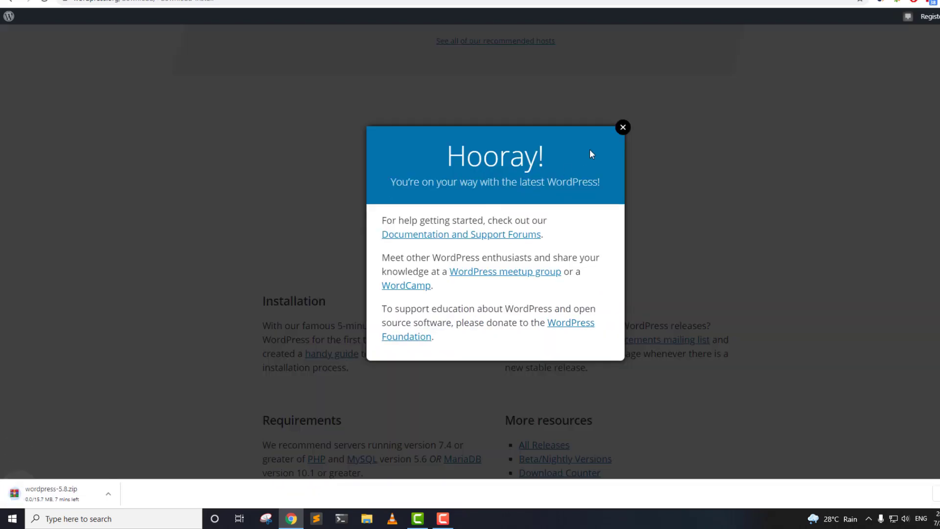
Step: Open the downloaded wordpress-5.8.zip in WinRAR and look inside its wordpress folder
left_click(141, 444)
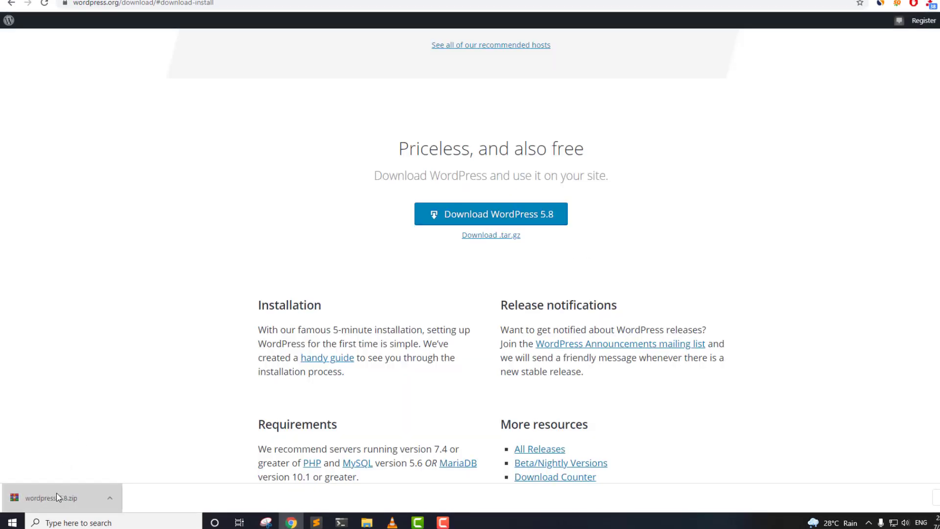
left_click(57, 494)
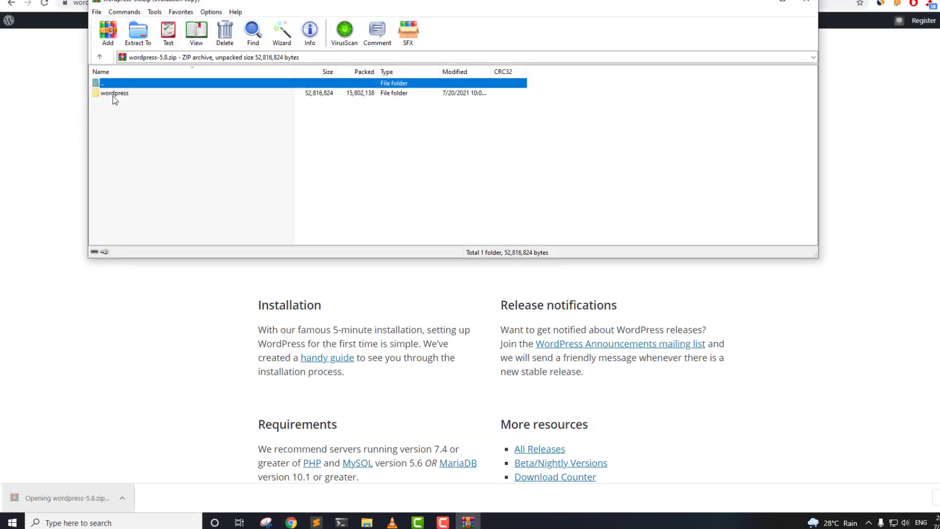
double_click(112, 94)
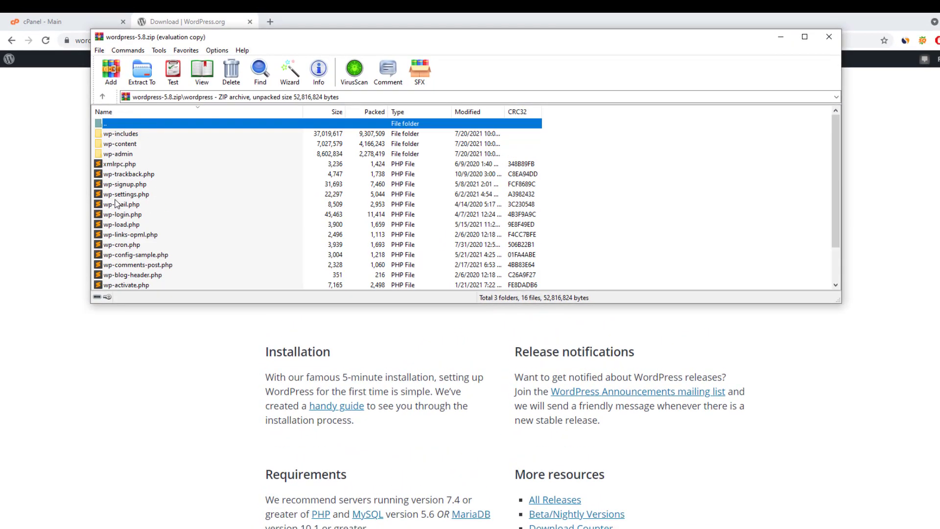
double_click(167, 123)
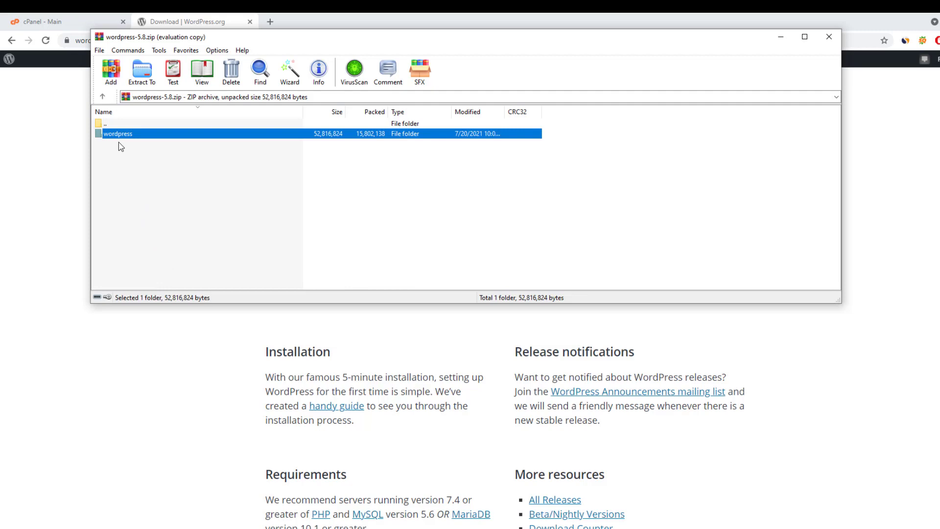
left_click_drag(117, 136, 118, 141)
Step: Extract the archive's wordpress folder to the Desktop
right_click(121, 133)
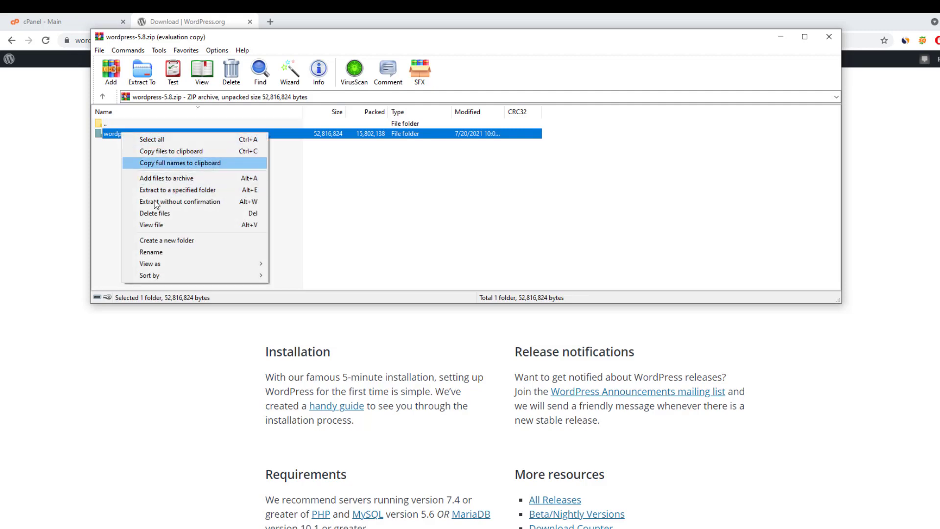
left_click(167, 191)
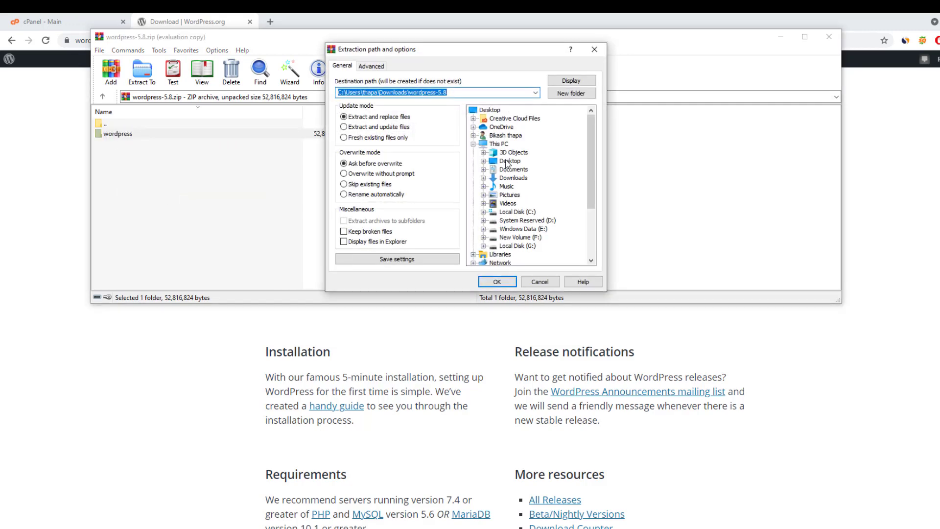
left_click(509, 161)
left_click(496, 283)
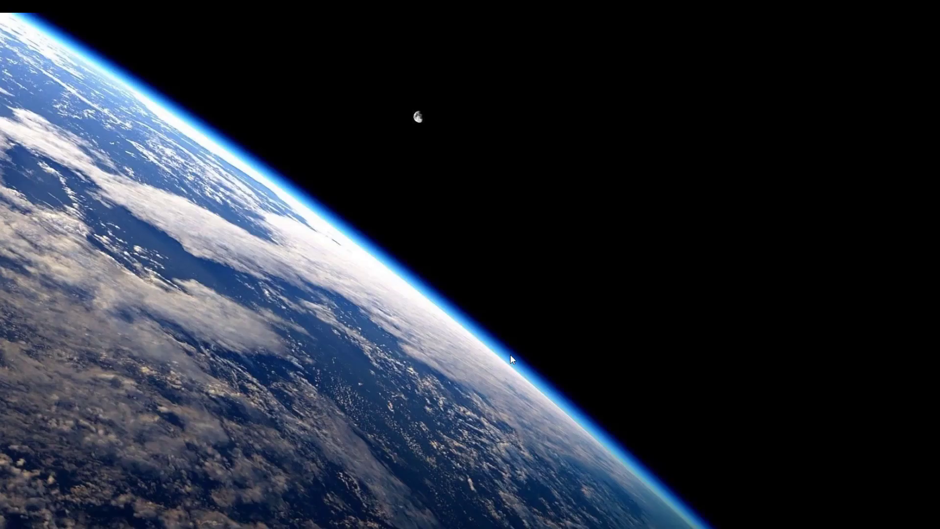
right_click(298, 265)
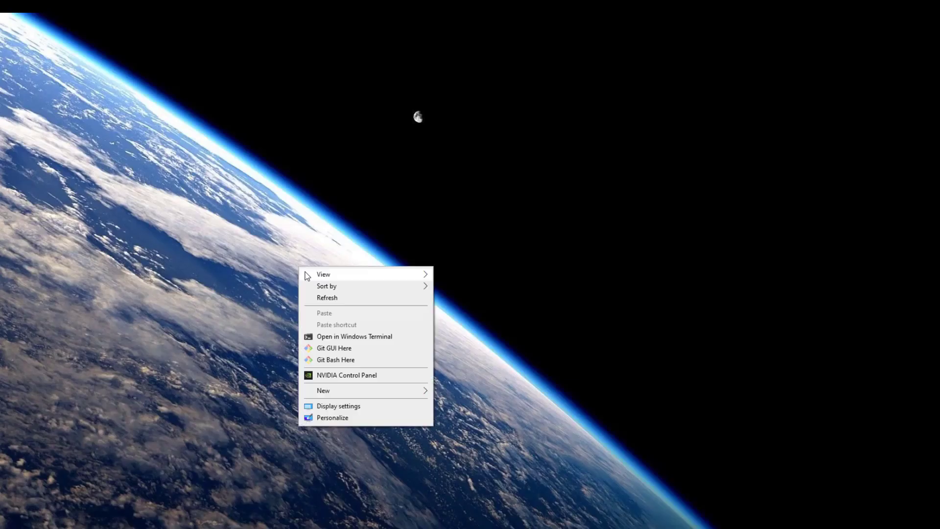
Step: Show desktop icons, open the extracted wordpress folder and launch wp-config-sample.php
mouse_move(359, 272)
left_click(462, 340)
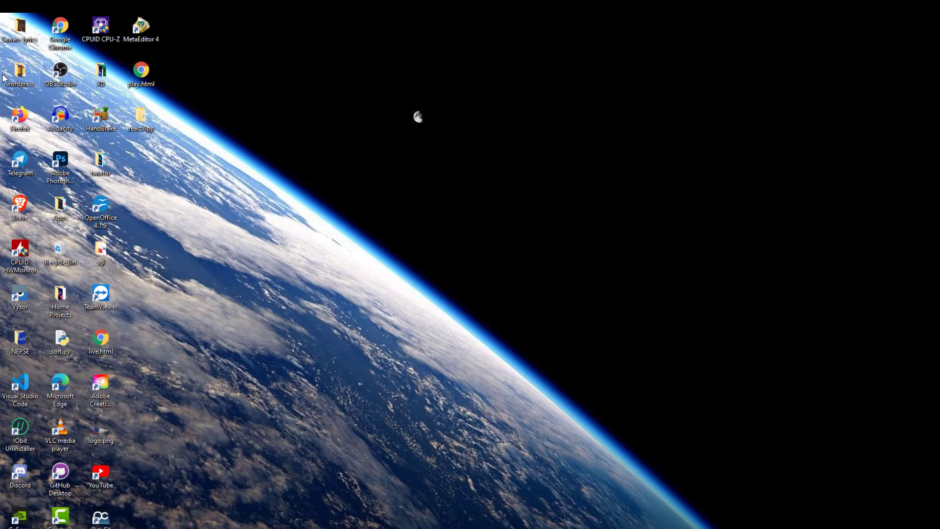
double_click(18, 72)
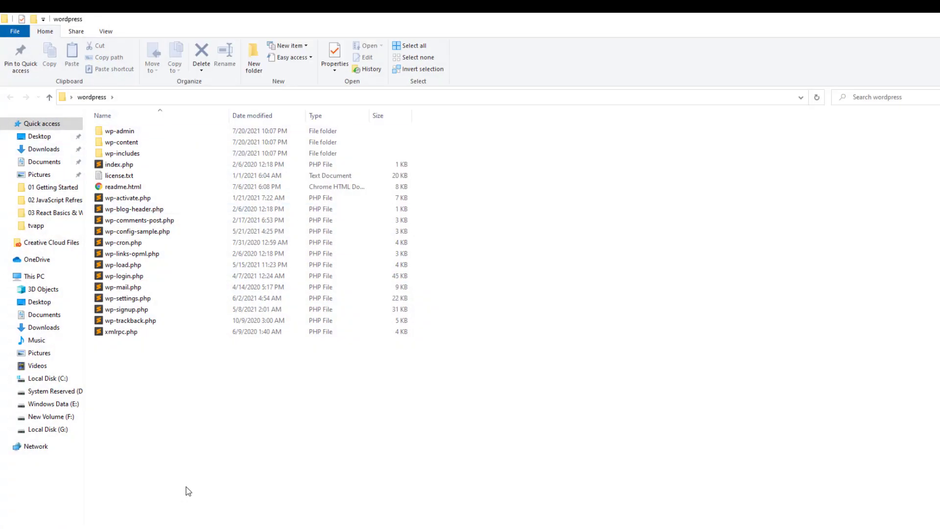
left_click_drag(185, 486, 226, 123)
left_click(261, 416)
double_click(126, 232)
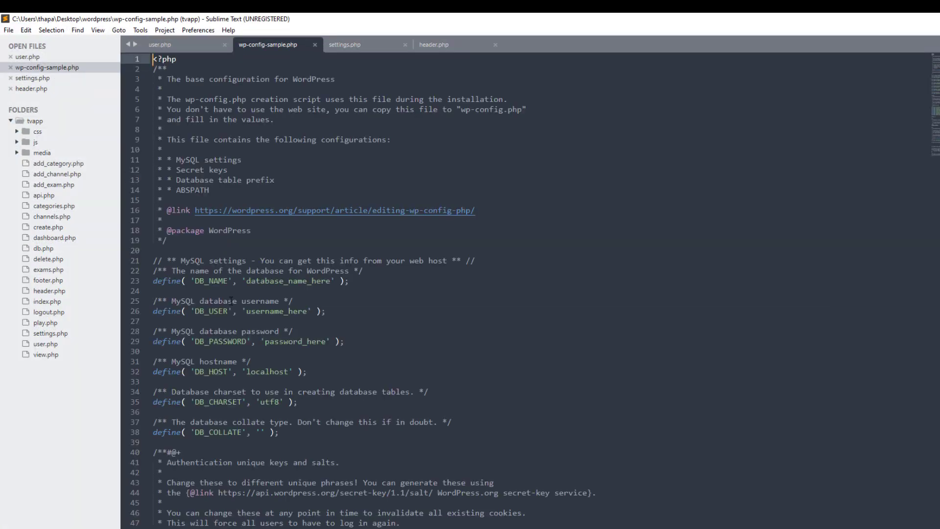
Step: Close settings.php, header.php and user.php, then collapse the tvapp sidebar folder
scroll(231, 301, "down", 1)
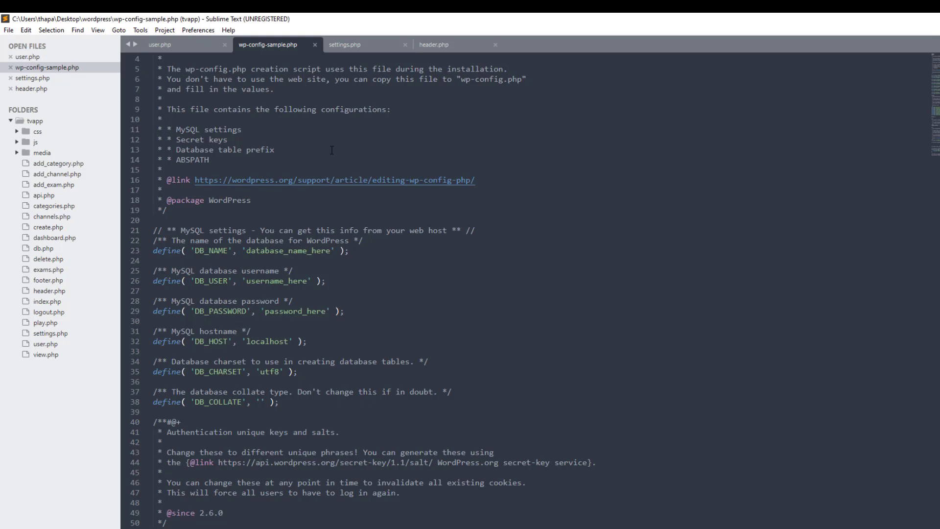
left_click(405, 45)
left_click(405, 45)
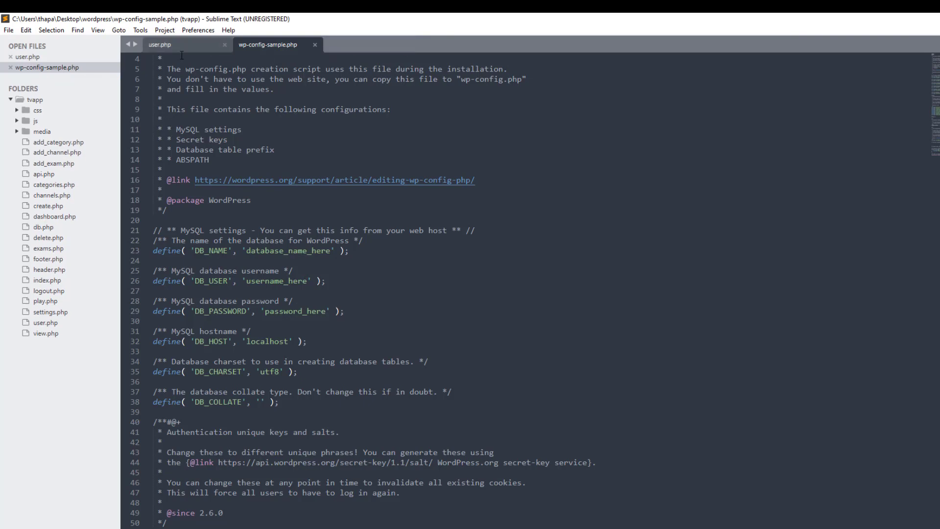
left_click(219, 45)
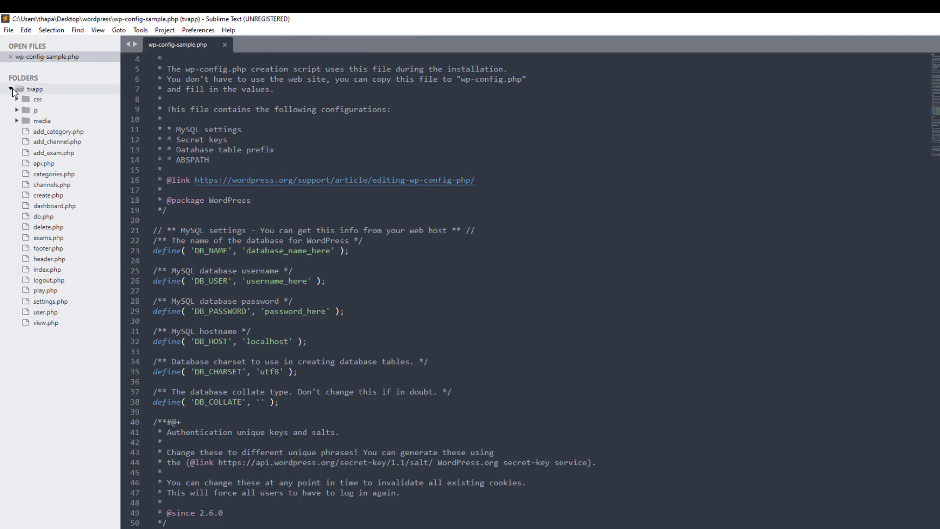
left_click(10, 88)
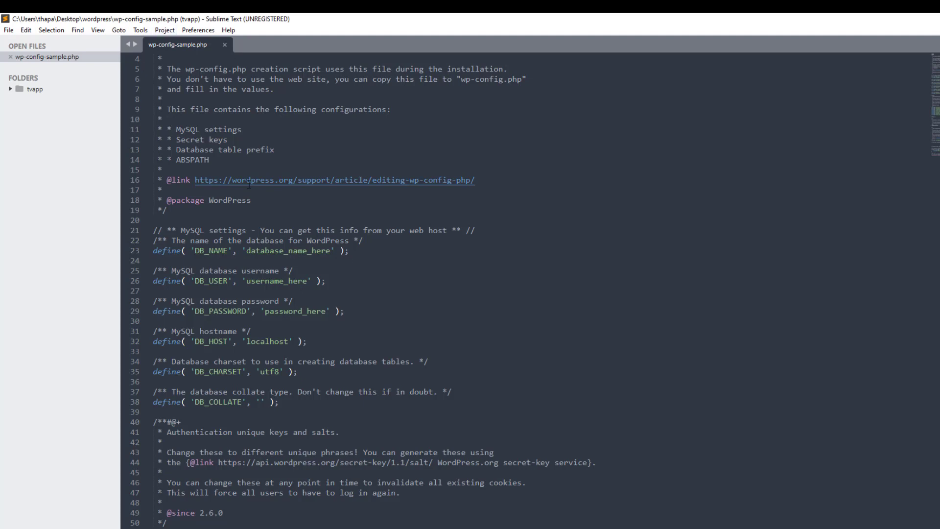
Step: Save the sample configuration under the new name wp-config.php
left_click(9, 30)
left_click(31, 136)
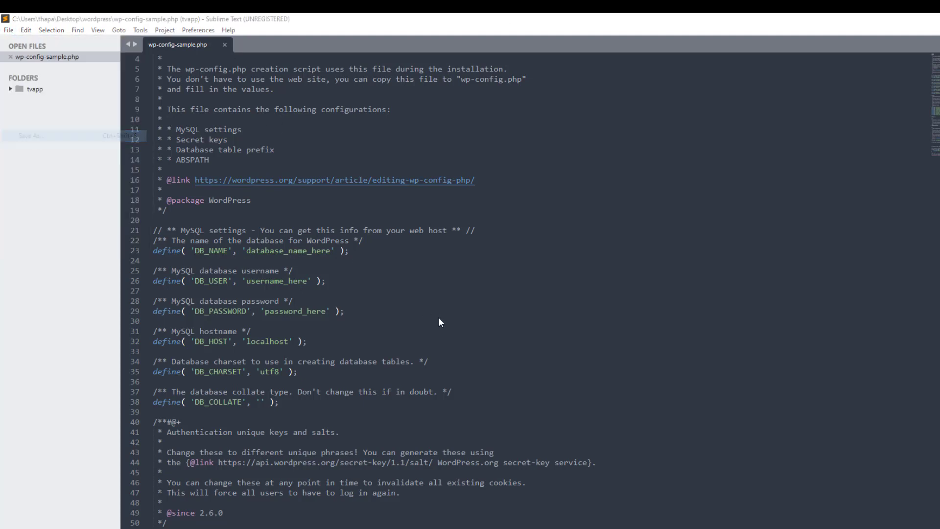
left_click(126, 268)
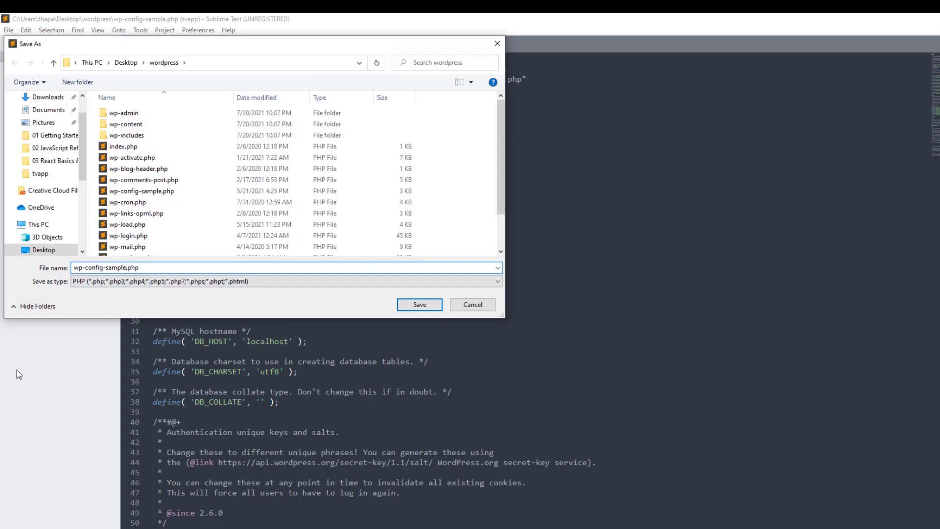
key("BackSpace")
key("BackSpace")
key("BackSpace")
key("BackSpace")
key("BackSpace")
key("BackSpace")
key("BackSpace")
left_click(415, 305)
Step: Refresh the wordpress folder in File Explorer and select the new wp-config.php
key("alt+Tab")
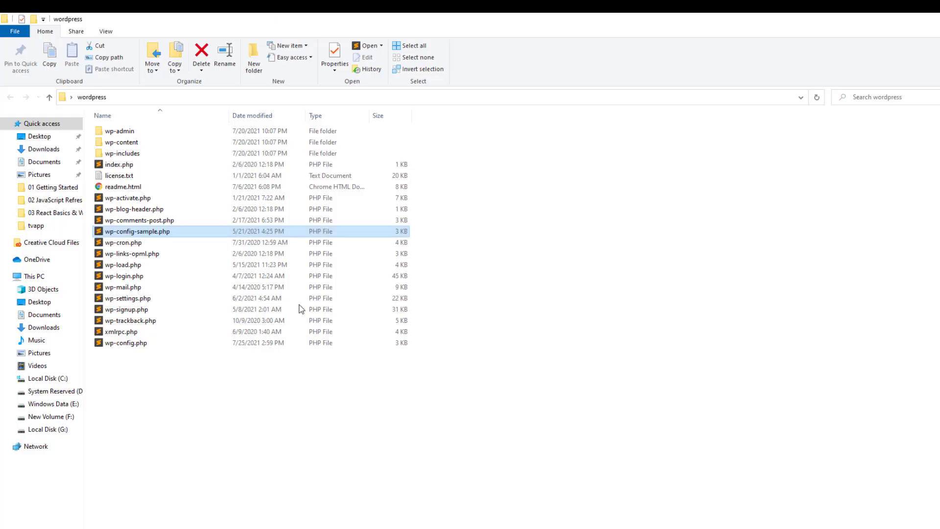
left_click(171, 399)
right_click(200, 416)
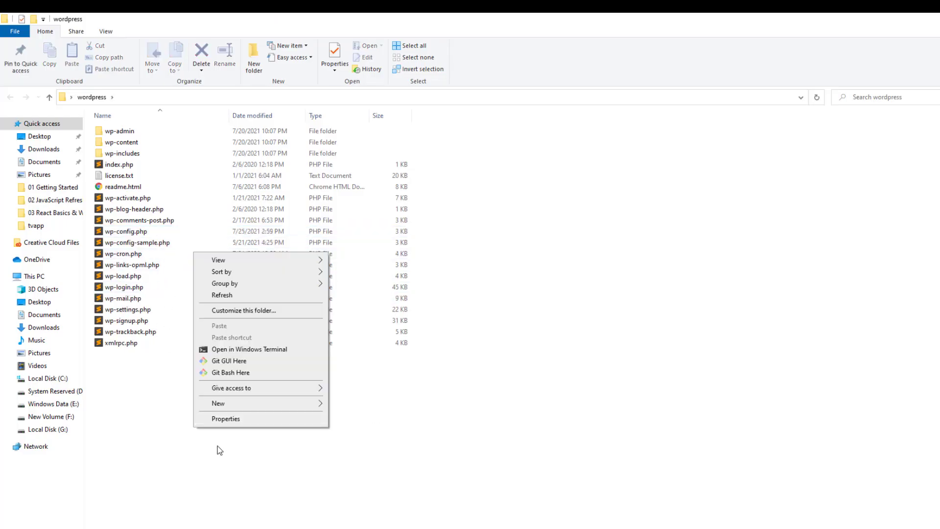
left_click(216, 296)
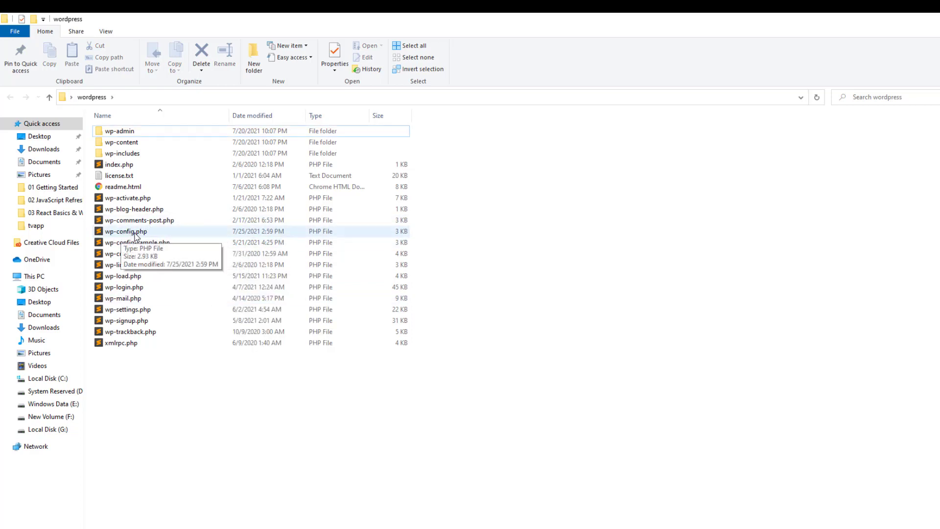
left_click(133, 234)
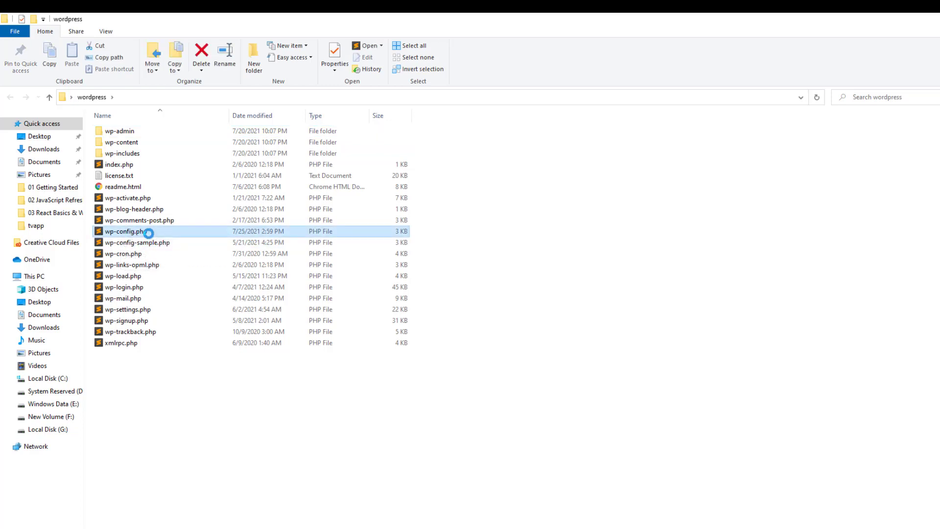
Step: Open wp-config.php in Sublime Text, select database_name_here, then return to cPanel
right_click(145, 233)
left_click(157, 239)
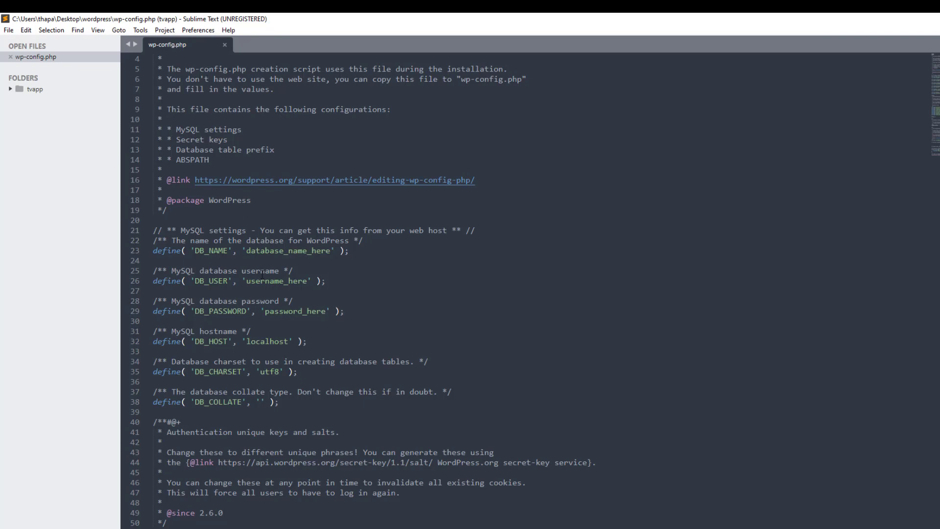
double_click(286, 258)
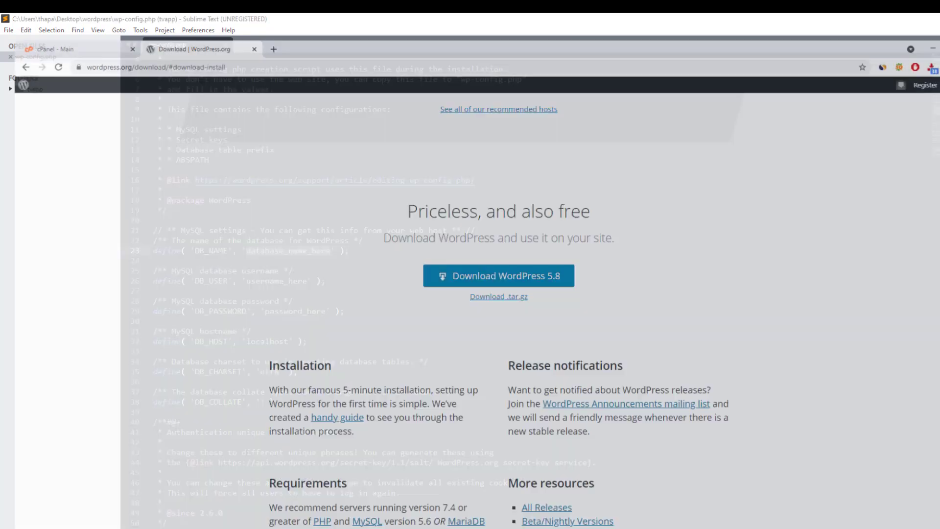
left_click(49, 21)
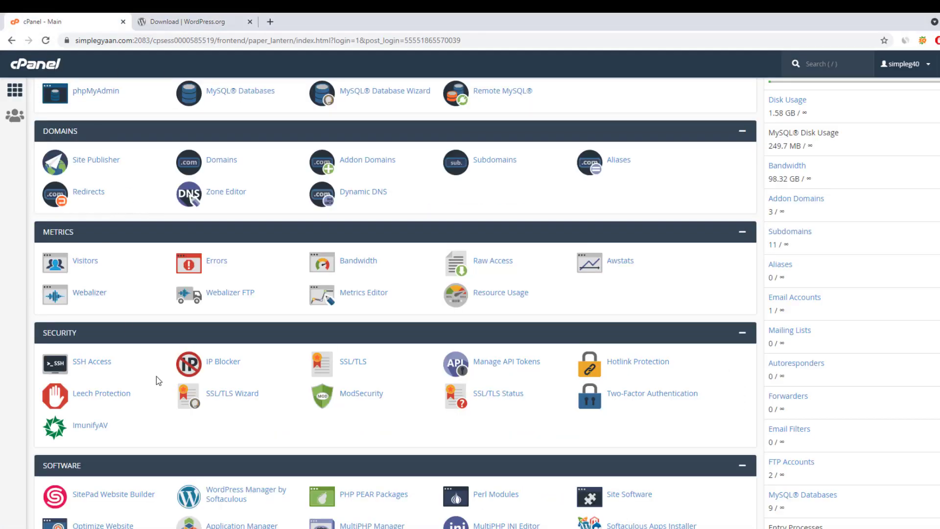
Step: Create the database newwp in the MySQL Database Wizard
scroll(157, 375, "down", 2)
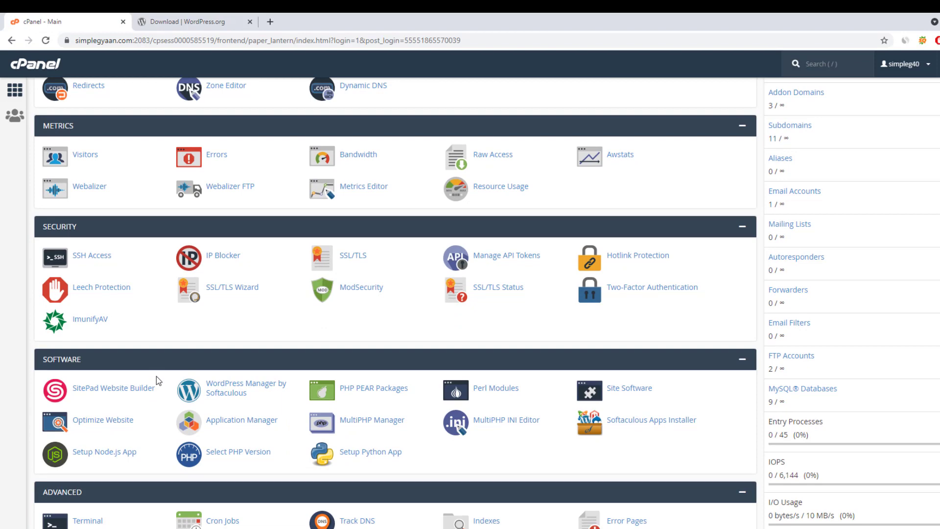
middle_click(267, 357)
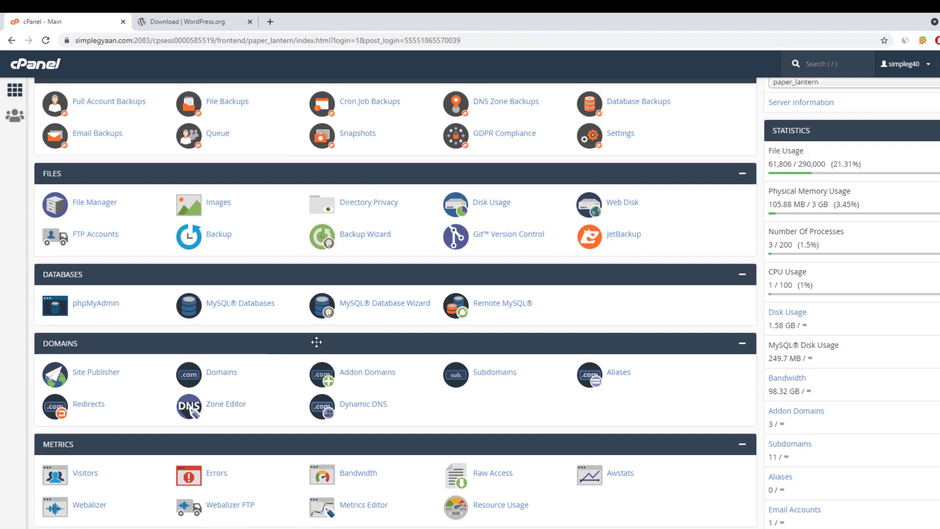
left_click(376, 306)
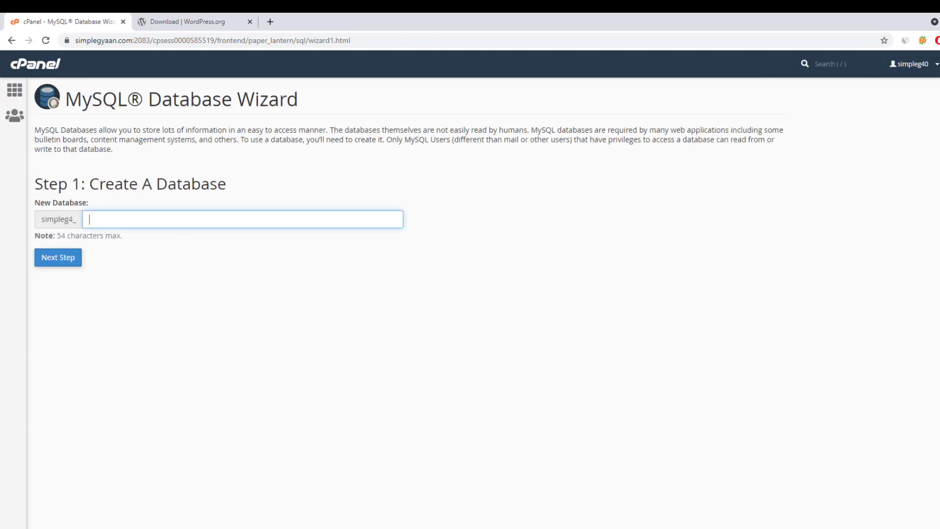
type("newwp")
left_click(54, 260)
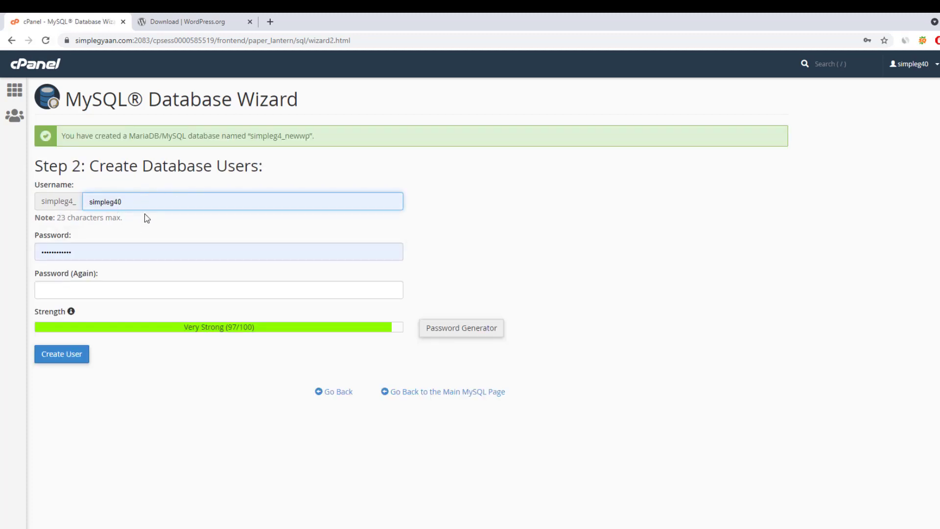
Step: Enter newwp as the database username, clear the password, and open the Password Generator
key("ctrl+a")
key("BackSpace")
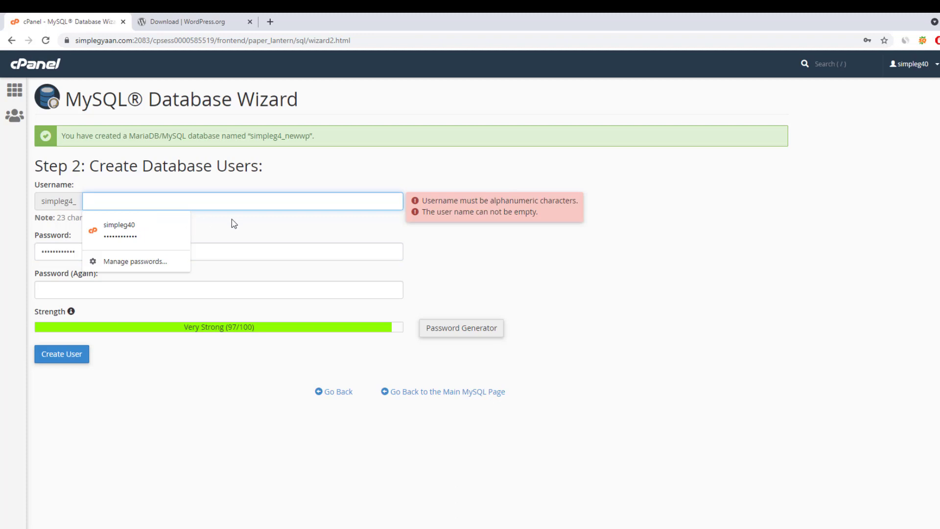
left_click(231, 234)
left_click(165, 203)
type("new")
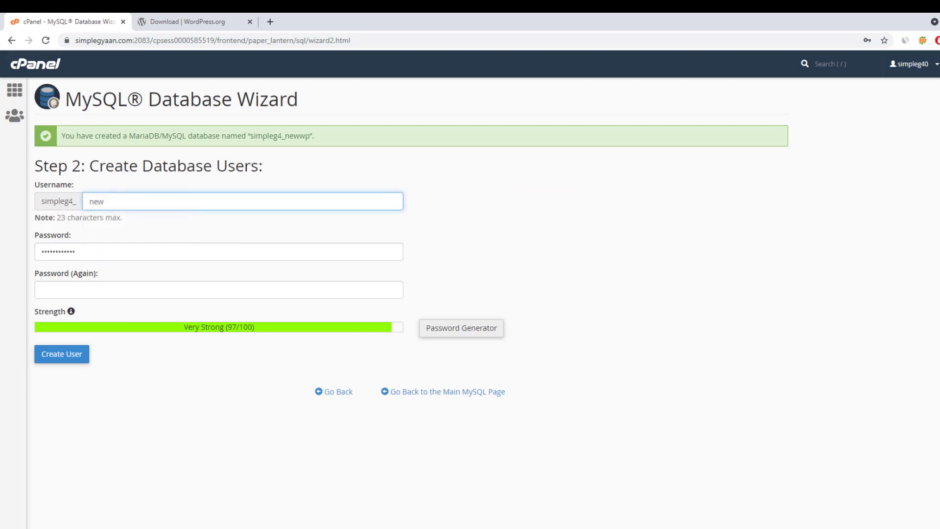
key("BackSpace")
key("BackSpace")
key("BackSpace")
type("newwp")
left_click(124, 250)
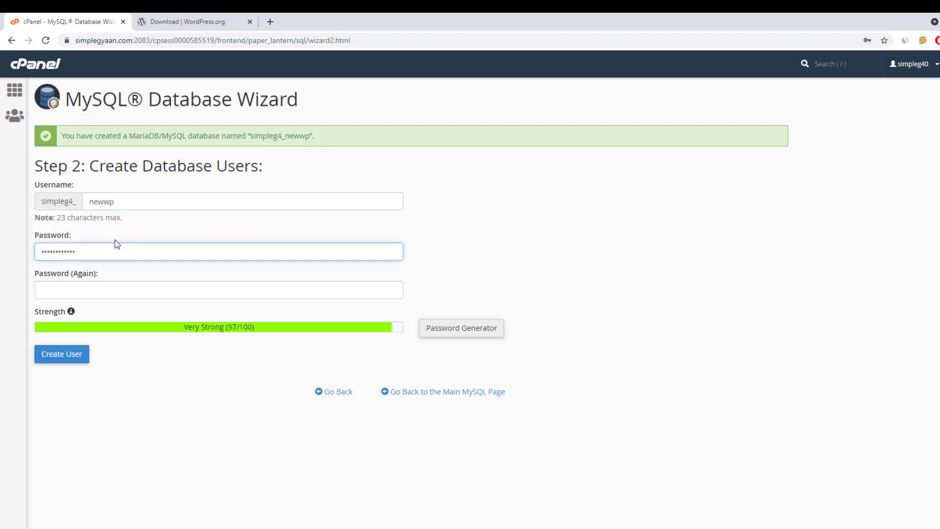
double_click(117, 244)
key("BackSpace")
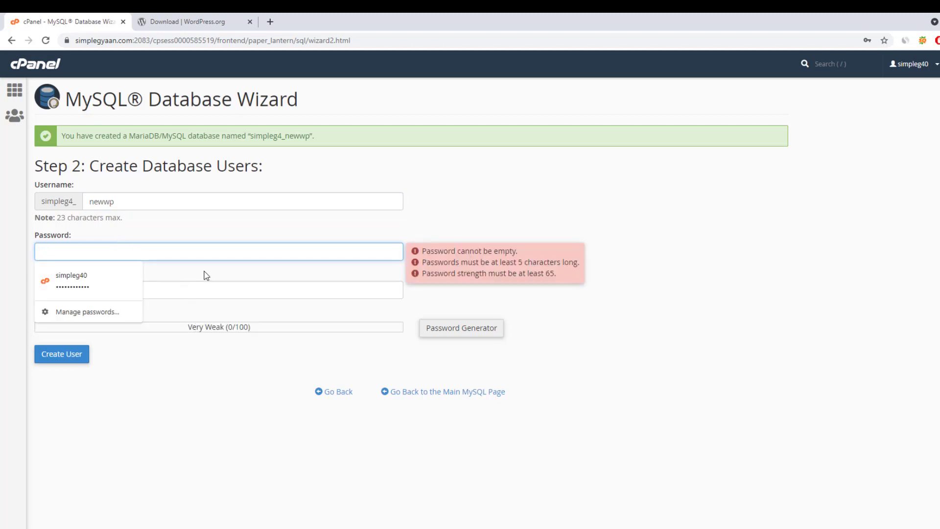
left_click(446, 295)
left_click(450, 333)
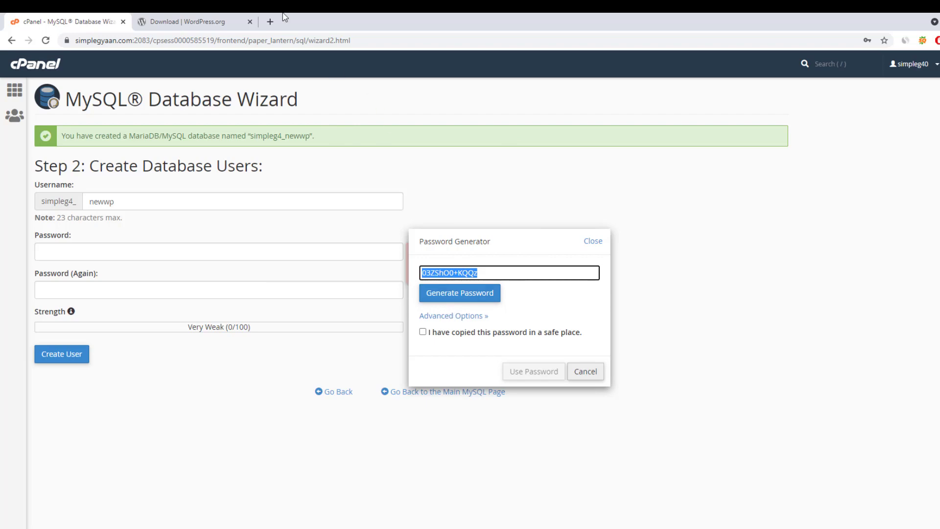
Step: Generate a Very Strong password, keep a copy in a spare tab, and fill both password fields
left_click(270, 22)
key("ctrl+v")
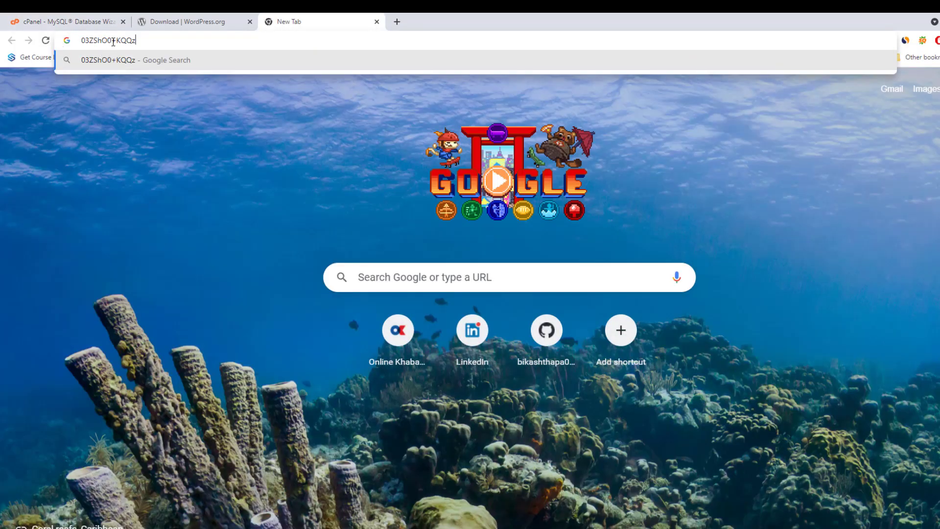
left_click(97, 22)
left_click(81, 250)
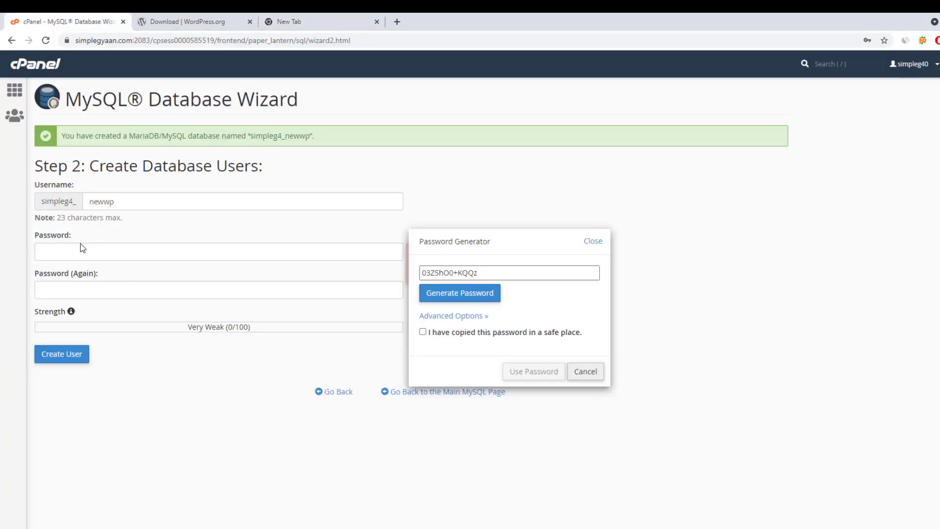
left_click(443, 297)
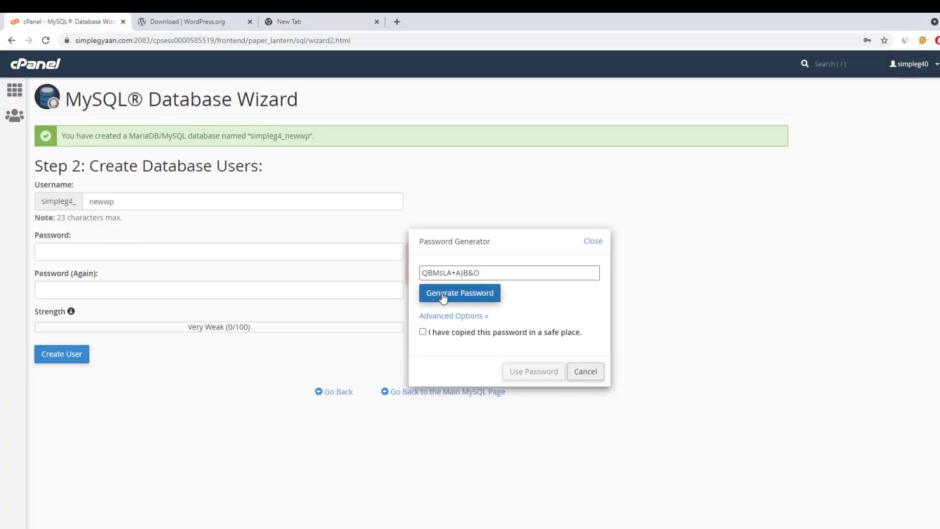
triple_click(465, 272)
key("ctrl+c")
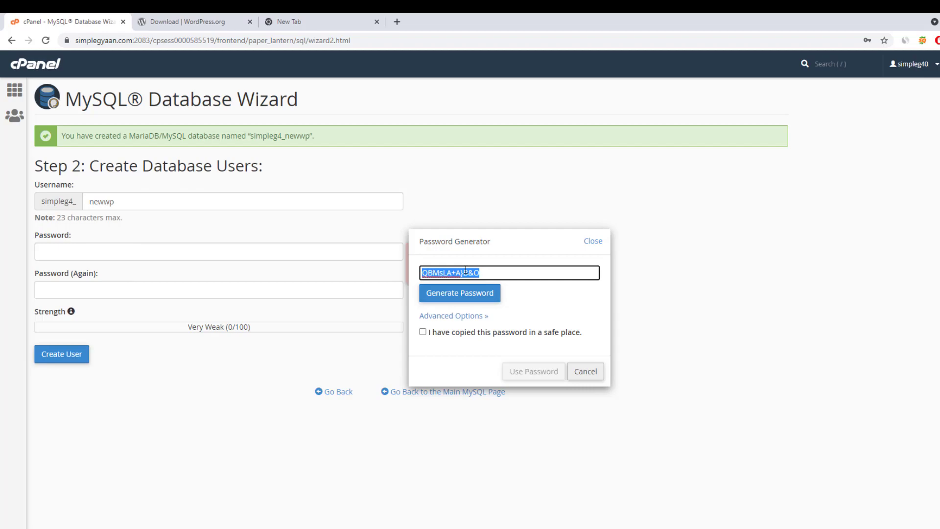
left_click(355, 19)
left_click(276, 42)
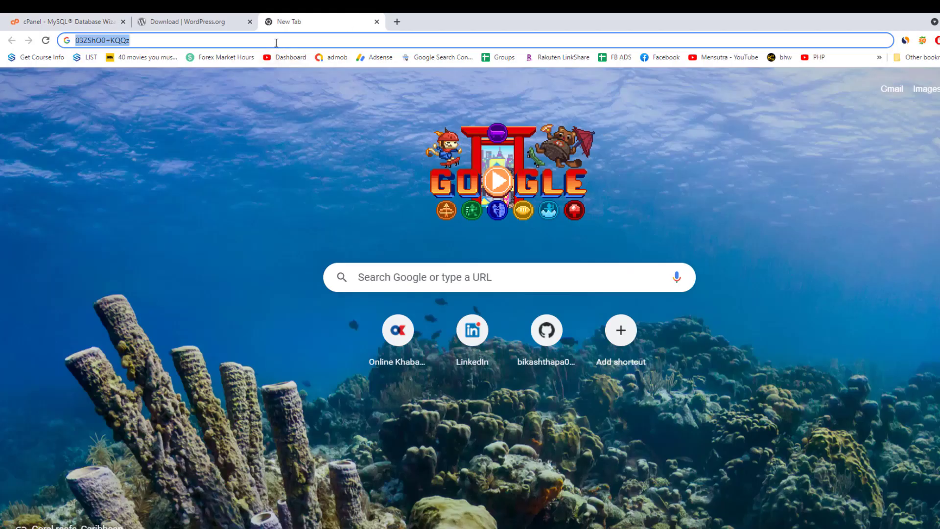
key("ctrl+v")
left_click(49, 21)
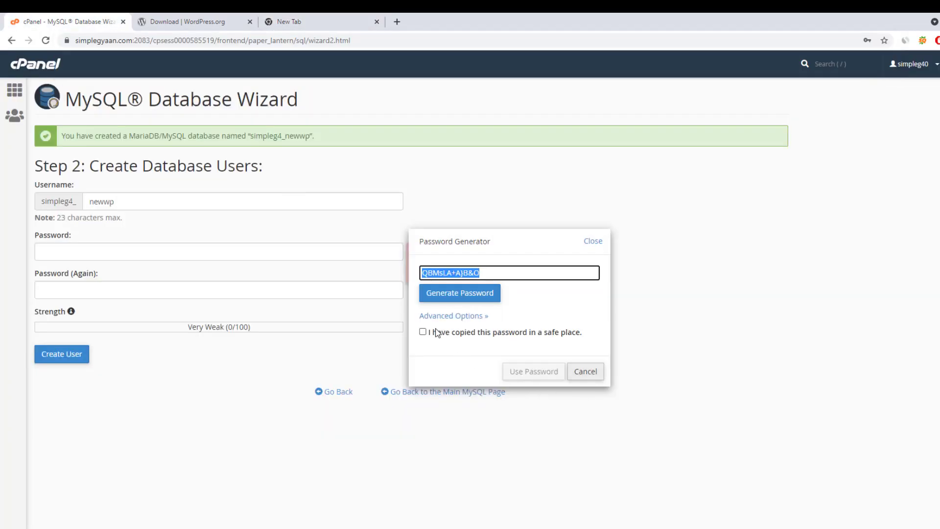
left_click(424, 333)
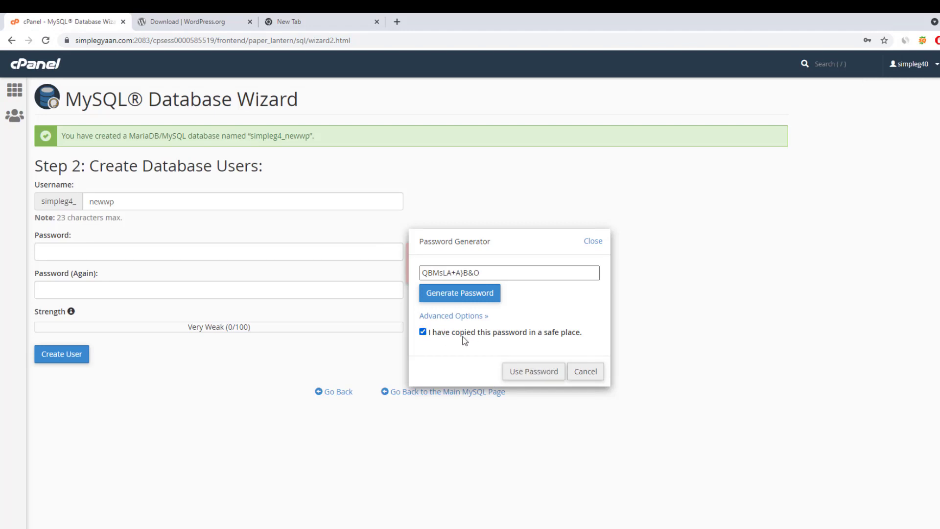
left_click(533, 371)
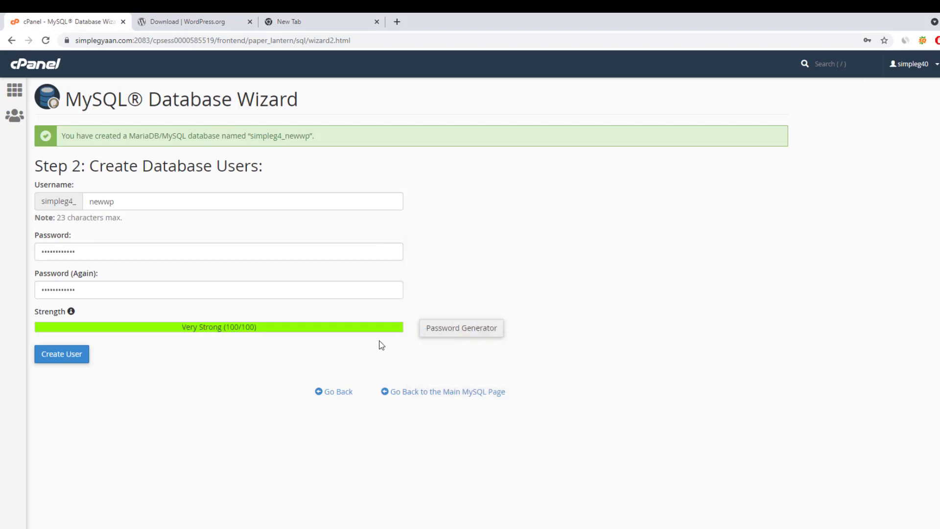
Step: Create the newwp user, grant it ALL PRIVILEGES on simpleg4_newwp, and select its name
left_click(69, 358)
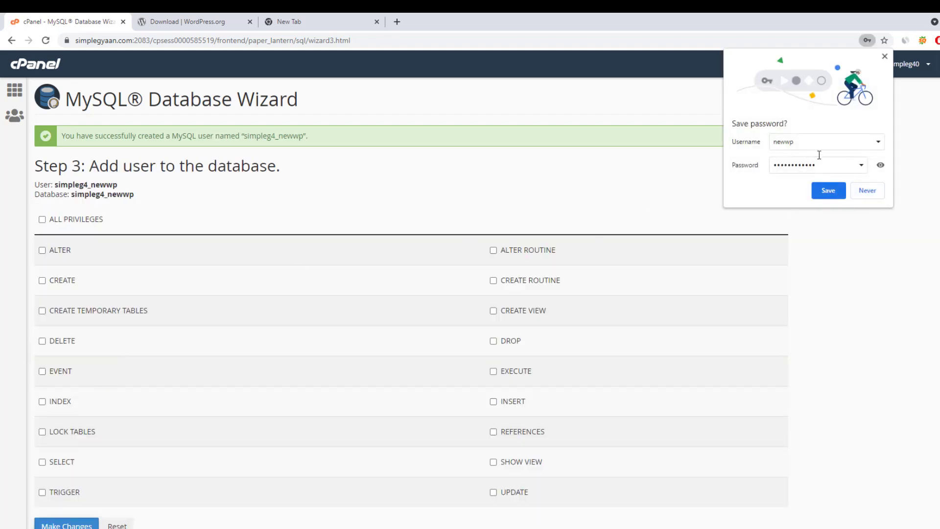
left_click(832, 191)
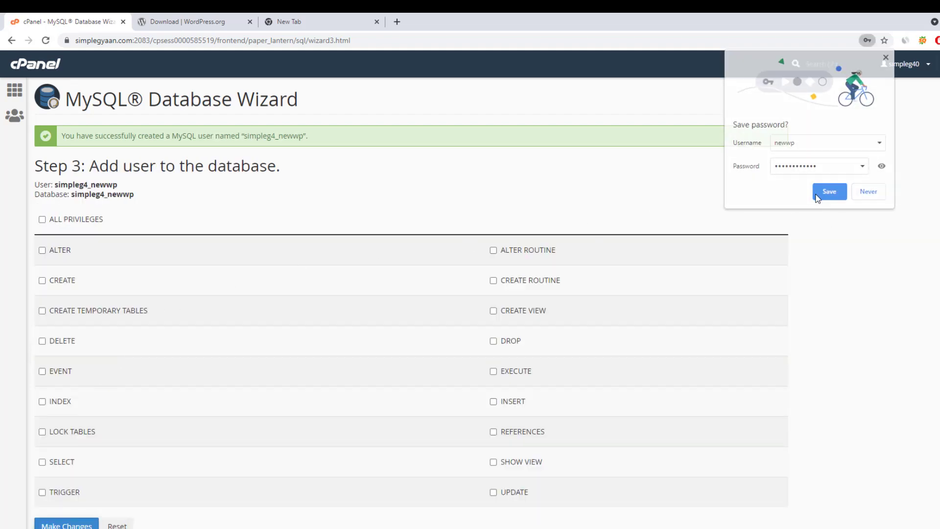
left_click(42, 219)
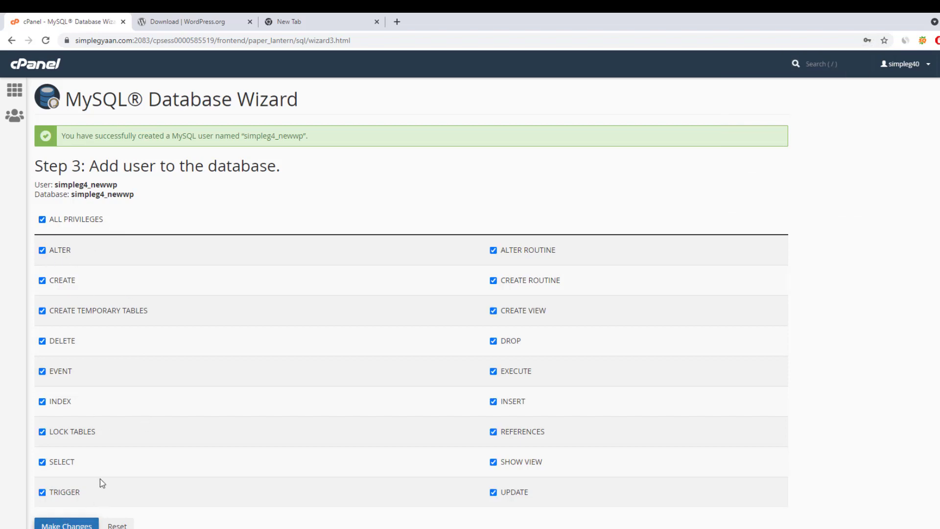
scroll(100, 477, "down", 2)
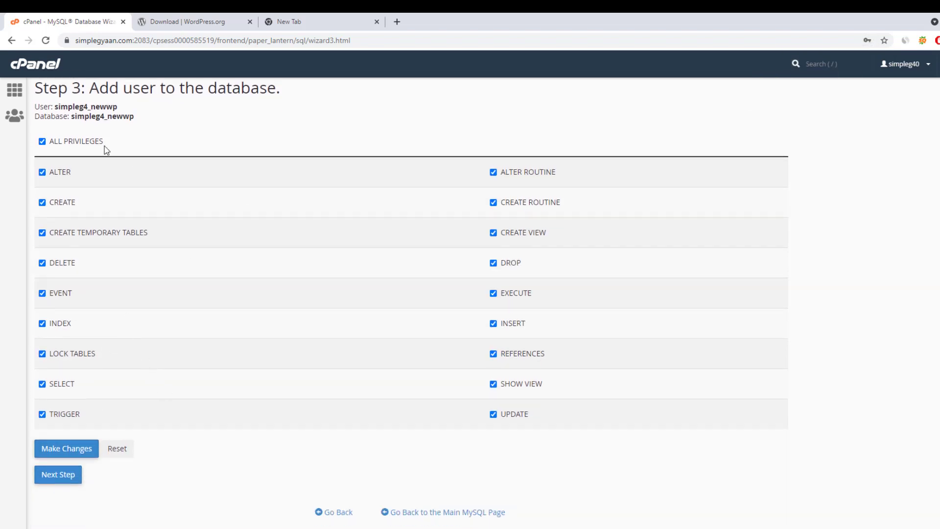
left_click(59, 448)
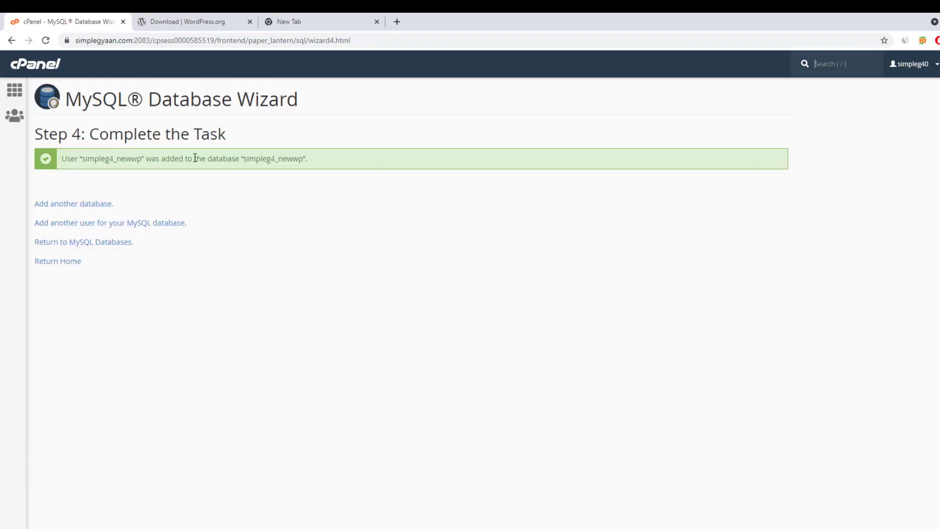
double_click(115, 156)
key("ctrl+c")
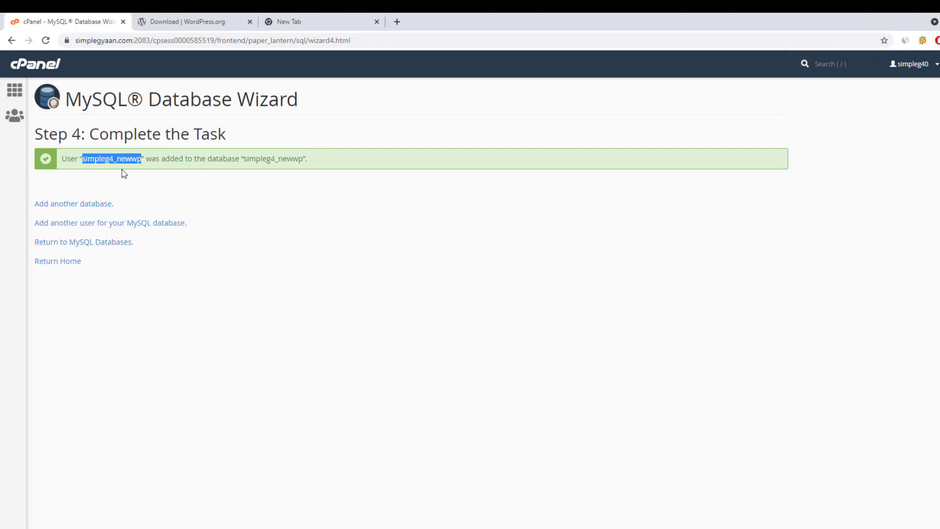
Step: Paste simpleg4_newwp over the database name and user name placeholders in wp-config.php
left_click(391, 528)
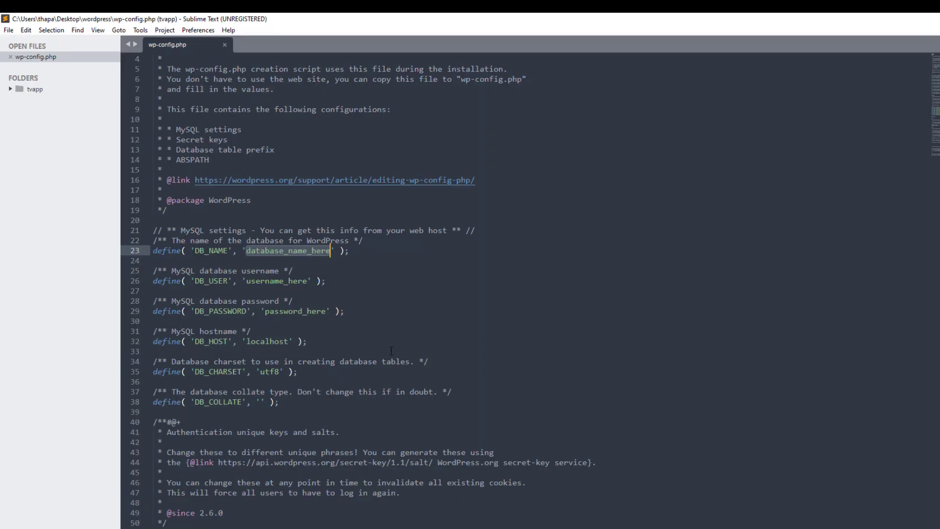
key("ctrl+v")
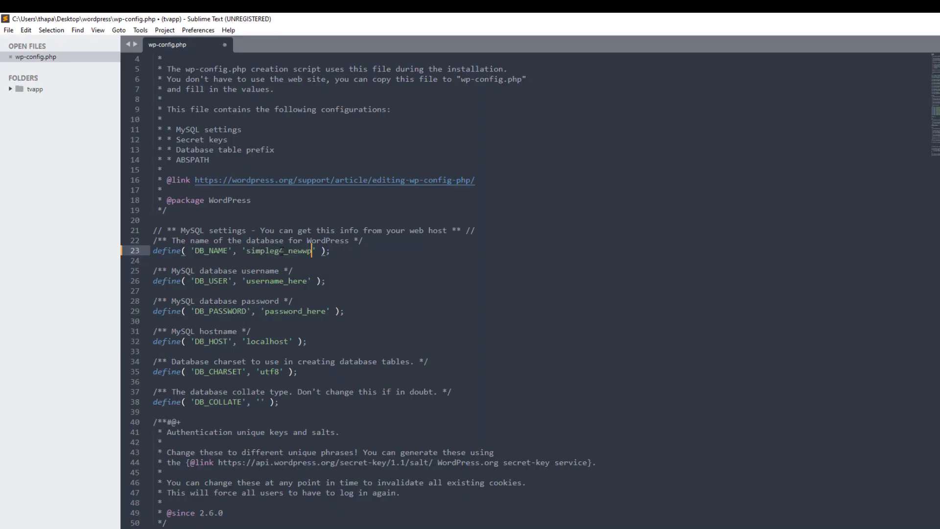
double_click(258, 280)
key("ctrl+v")
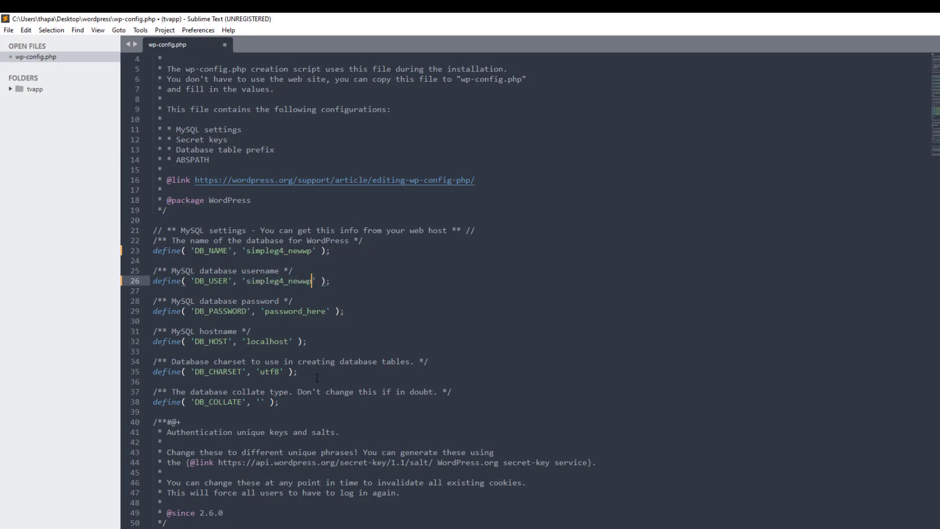
Step: Copy the saved database password from the browser, paste it on line 29, and save wp-config.php
key("alt+Tab")
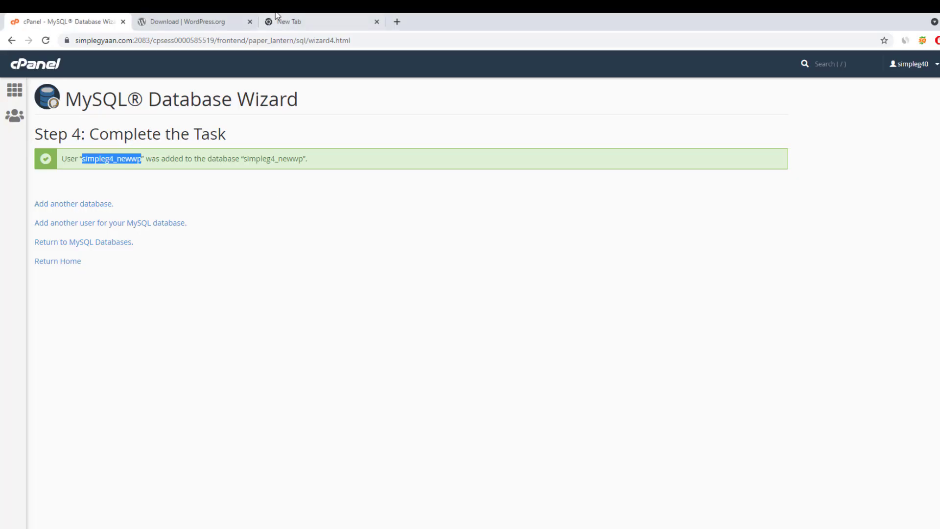
left_click(283, 20)
left_click(192, 37)
key("ctrl+c")
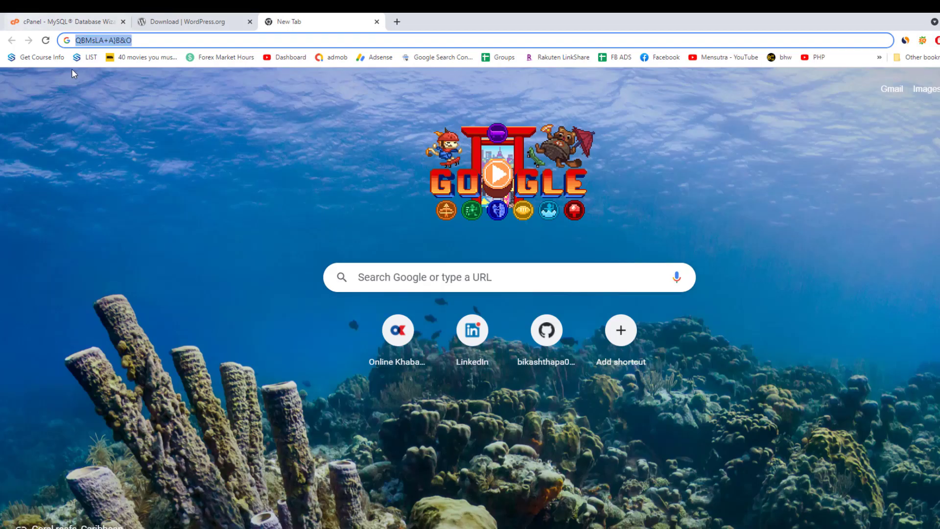
left_click(90, 19)
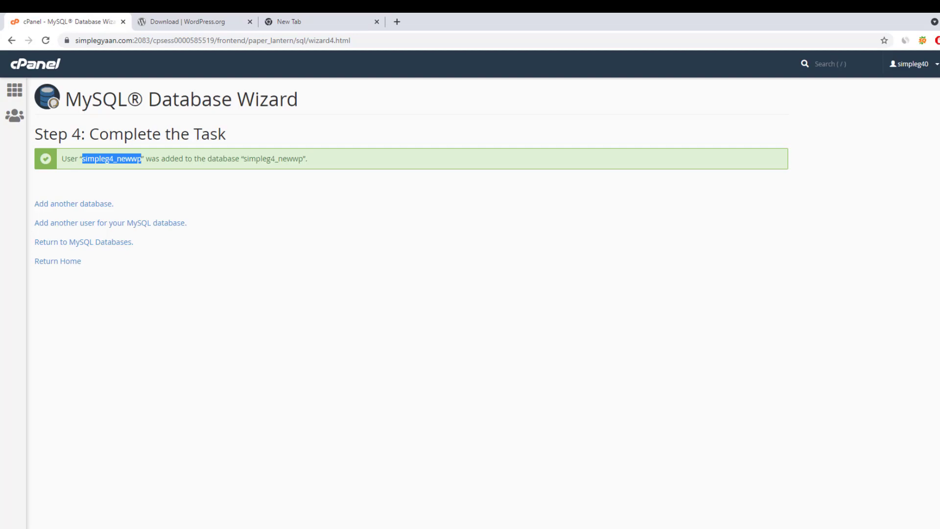
key("alt+Tab")
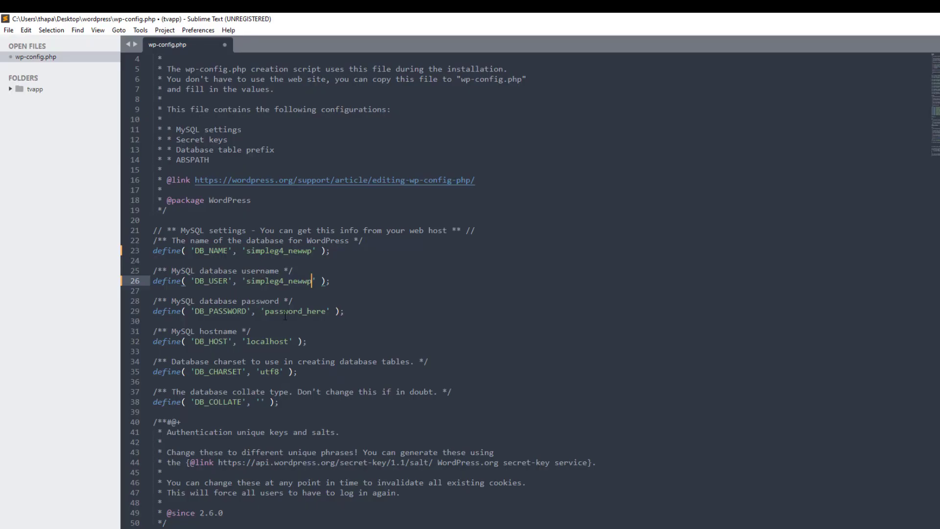
double_click(285, 311)
key("ctrl+v")
key("ctrl+s")
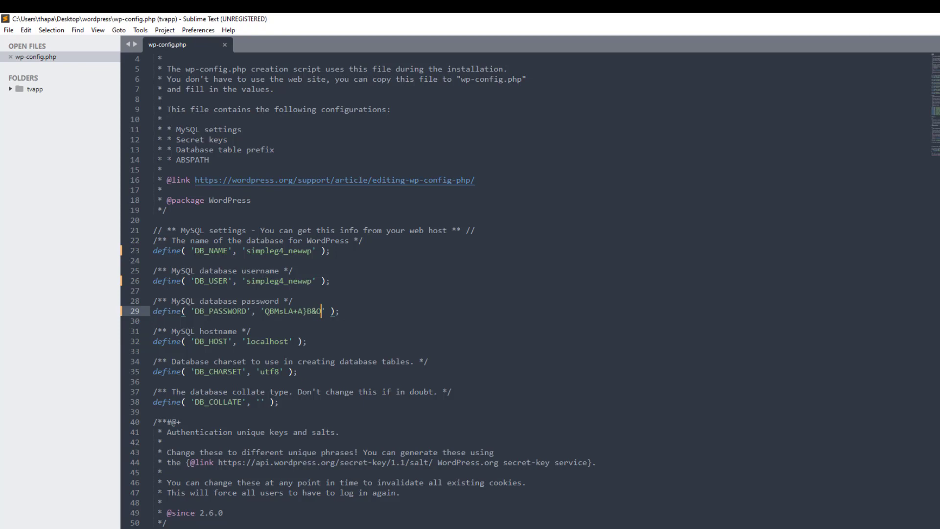
key("alt+Tab")
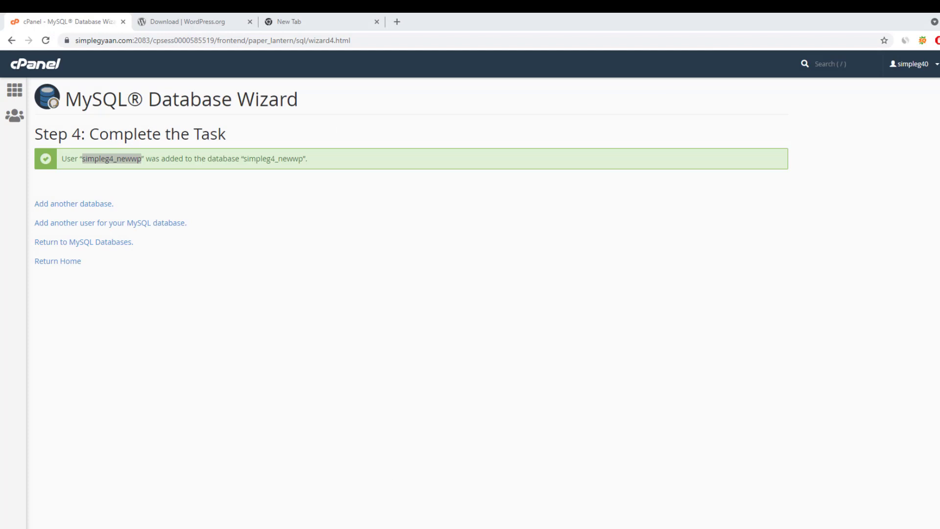
key("alt+Tab")
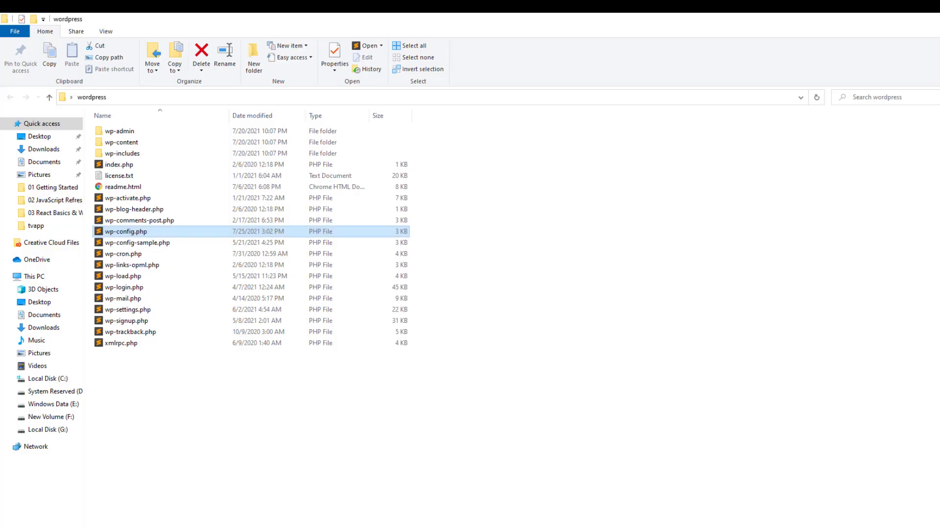
Step: Move up from the wordpress folder to the Desktop in File Explorer
left_click(64, 97)
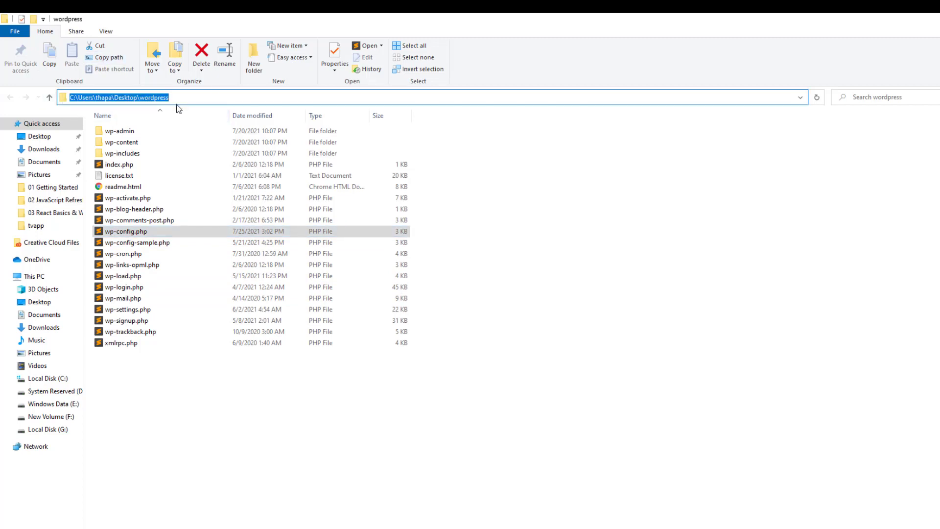
left_click(161, 100)
left_click_drag(141, 97, 190, 98)
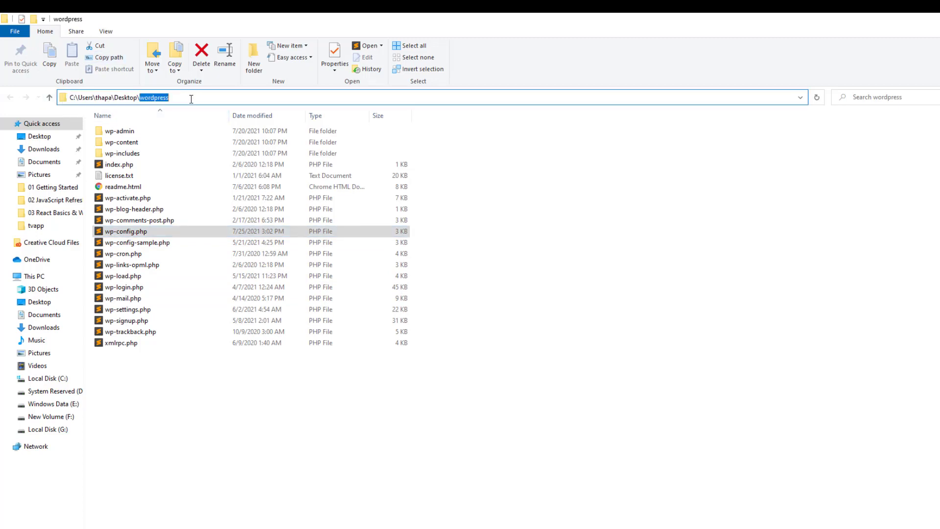
key("BackSpace")
key("Return")
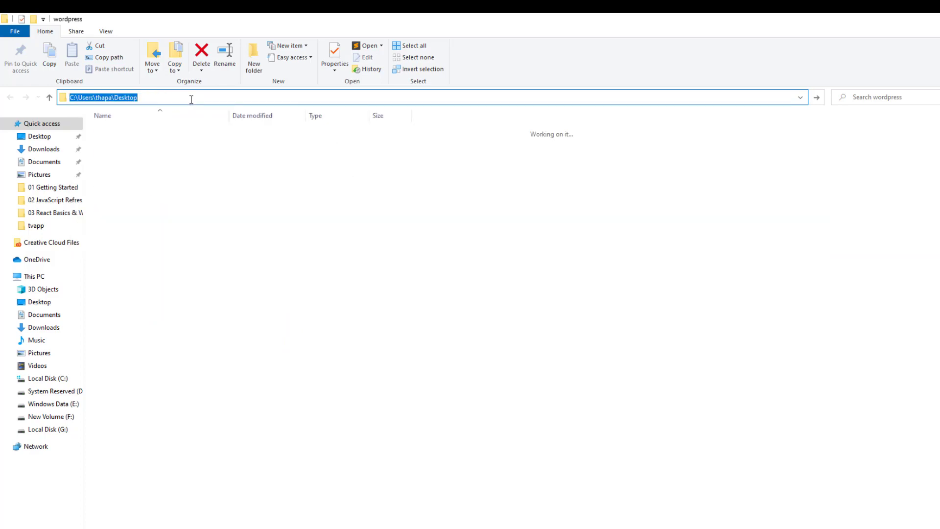
Step: Add the wordpress folder to a ZIP-format archive named wordpress.zip
right_click(120, 211)
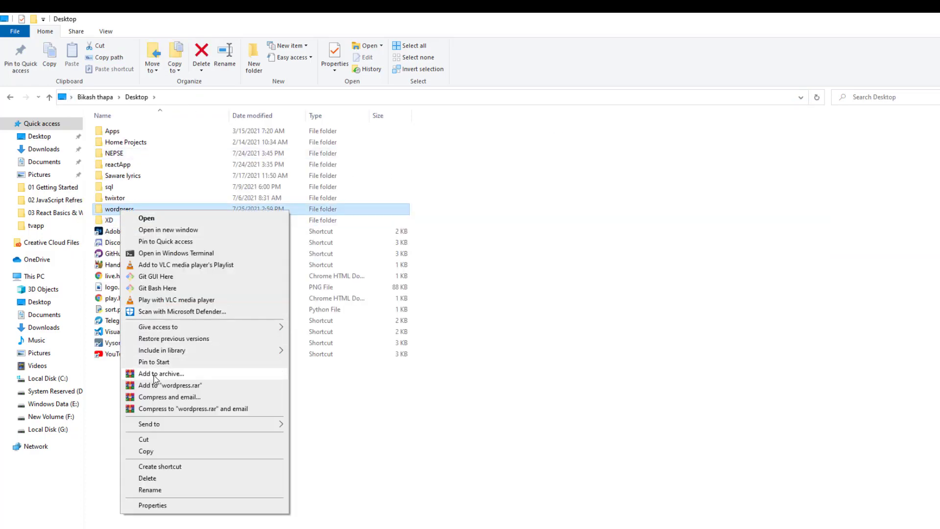
left_click(161, 374)
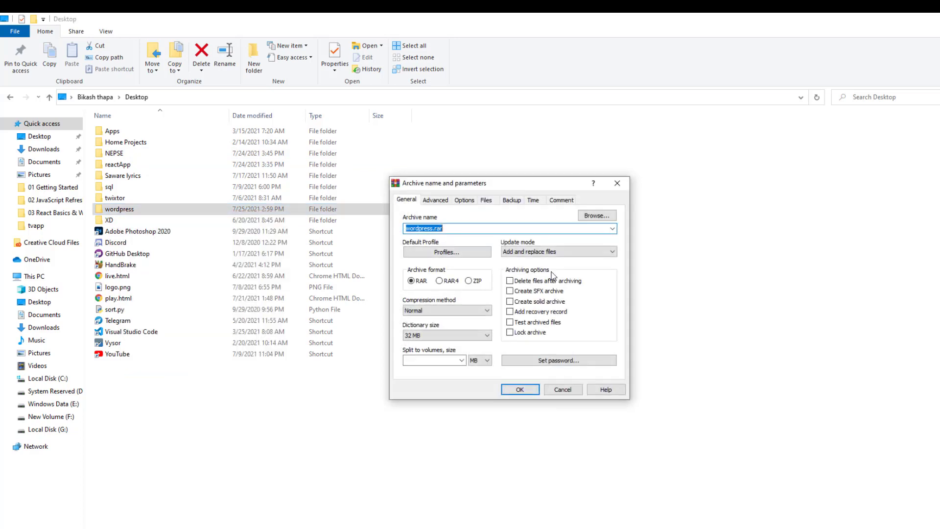
left_click(469, 280)
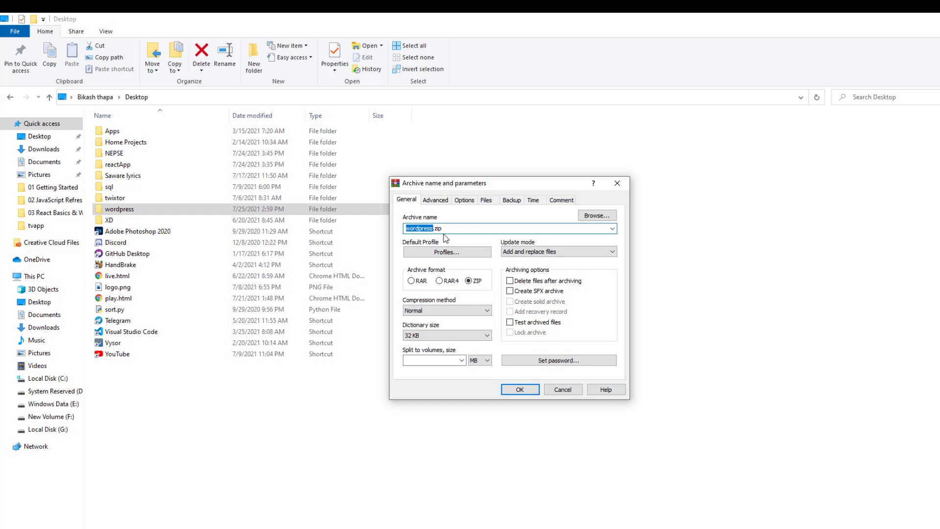
left_click(516, 390)
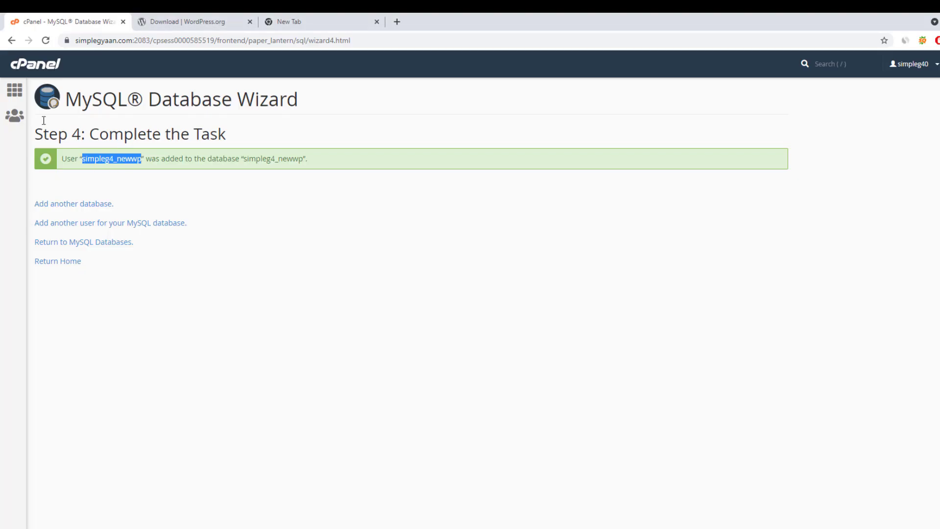
Step: Check in cPanel's Domains list that simplegyaan.com's document root is /public_html, then open a new tab
left_click(15, 90)
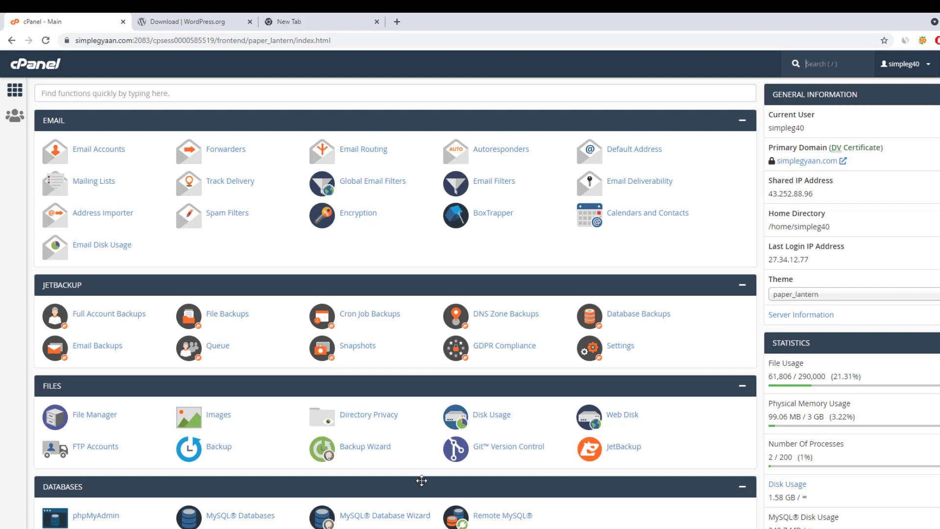
scroll(422, 480, "down", 3)
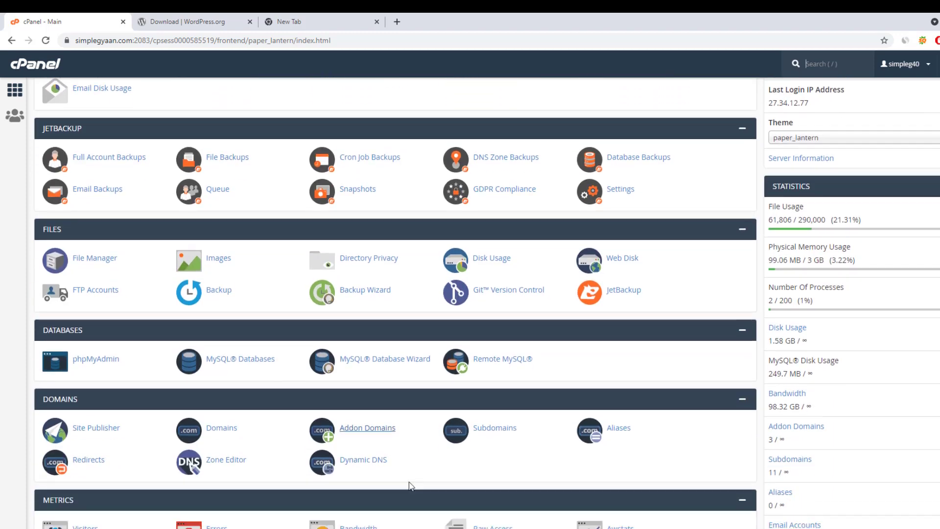
left_click(230, 427)
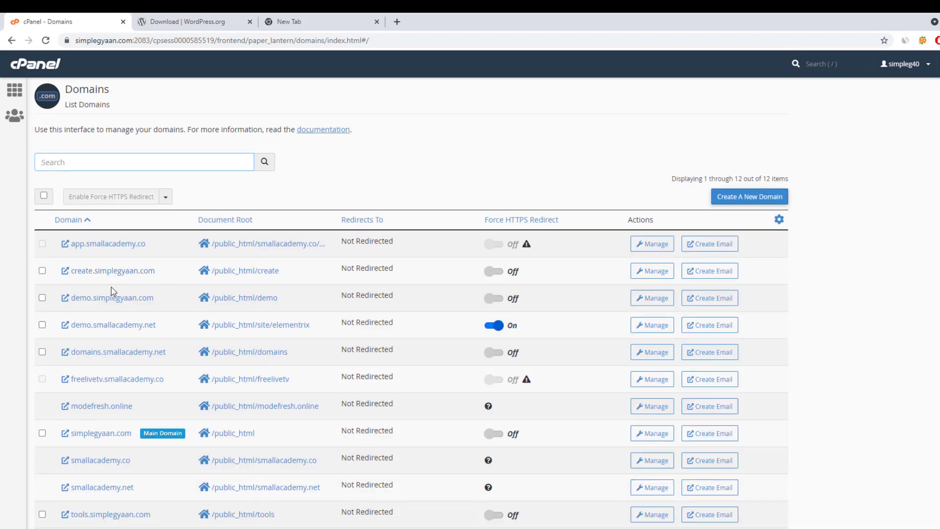
scroll(111, 293, "down", 1)
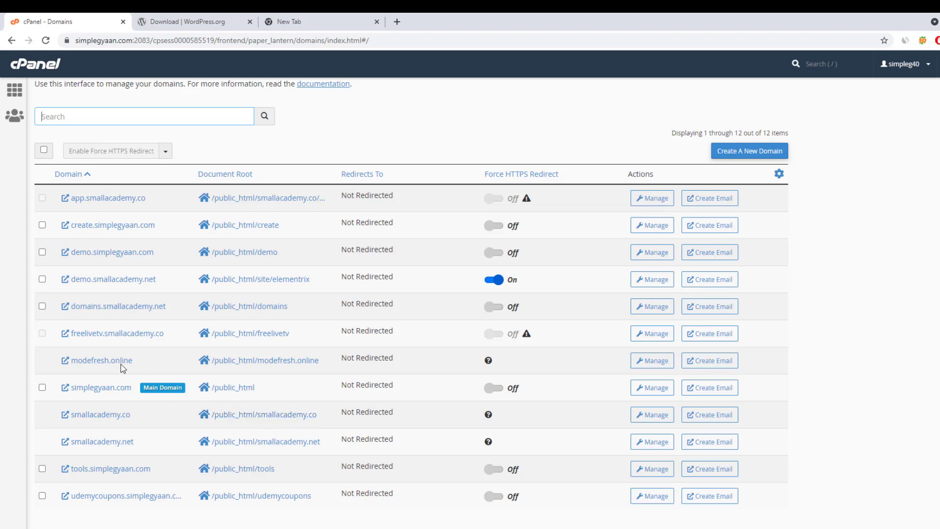
scroll(498, 223, "up", 1)
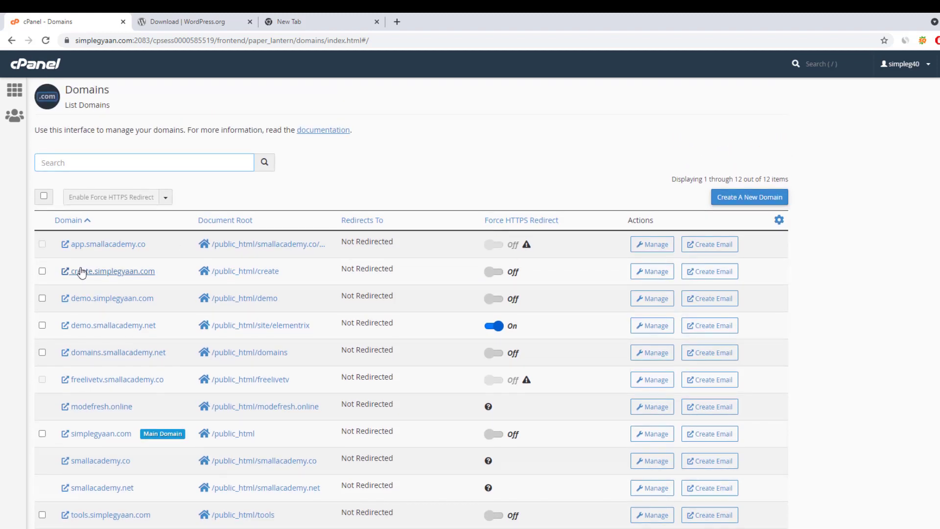
scroll(120, 368, "down", 1)
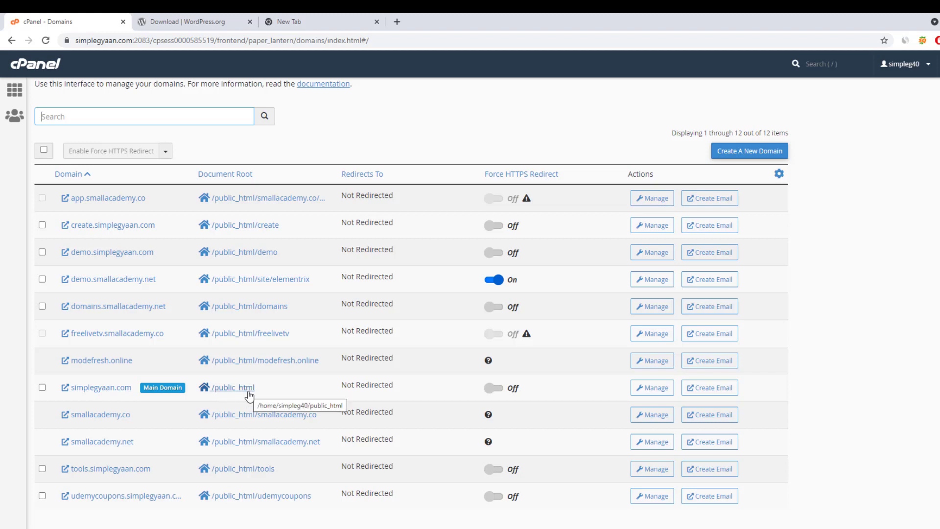
left_click(397, 21)
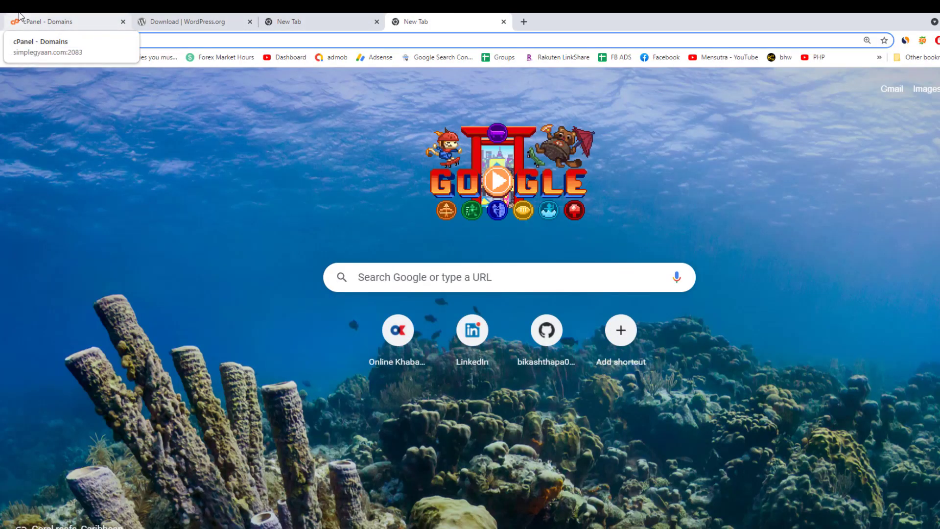
Step: Load simplegyaan.com/newwp, see its 404 Page Not Found, then return to the cPanel Domains tab
type("simplegyaan.com")
key("BackSpace")
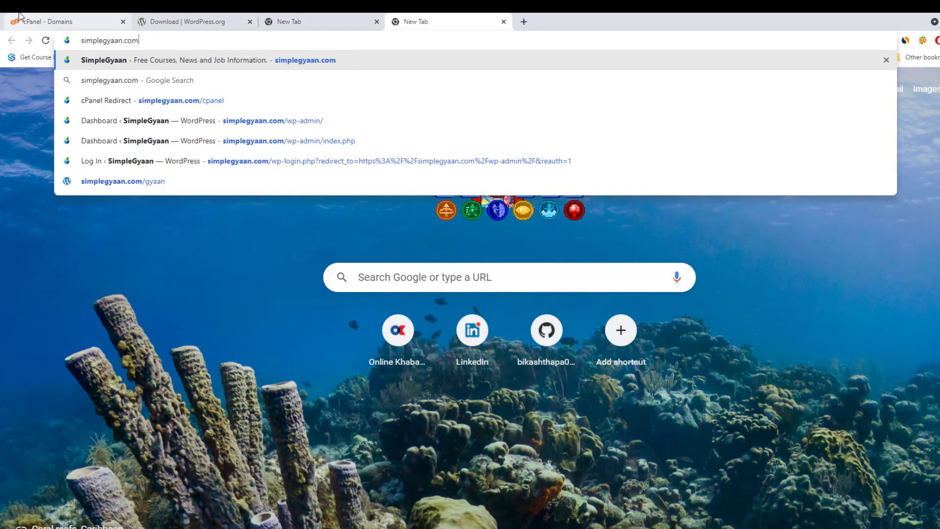
type("/")
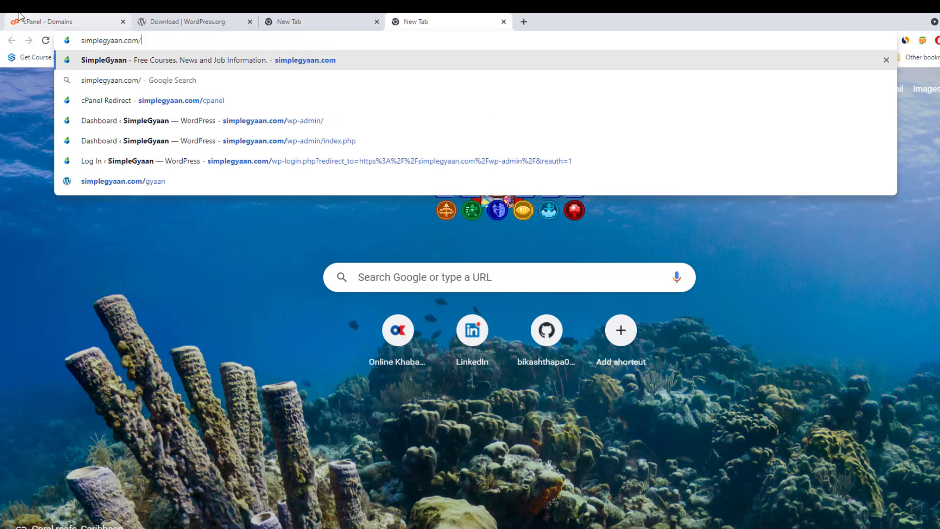
type("newwp")
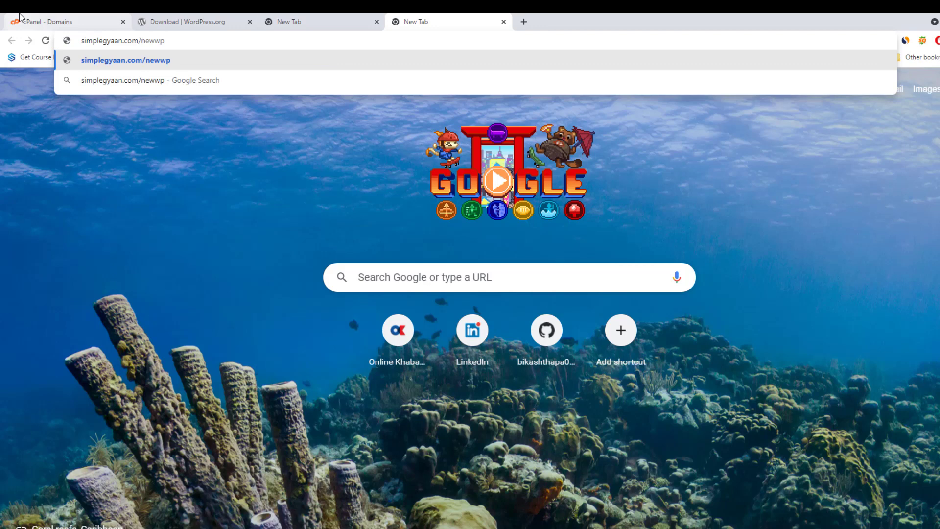
key("Return")
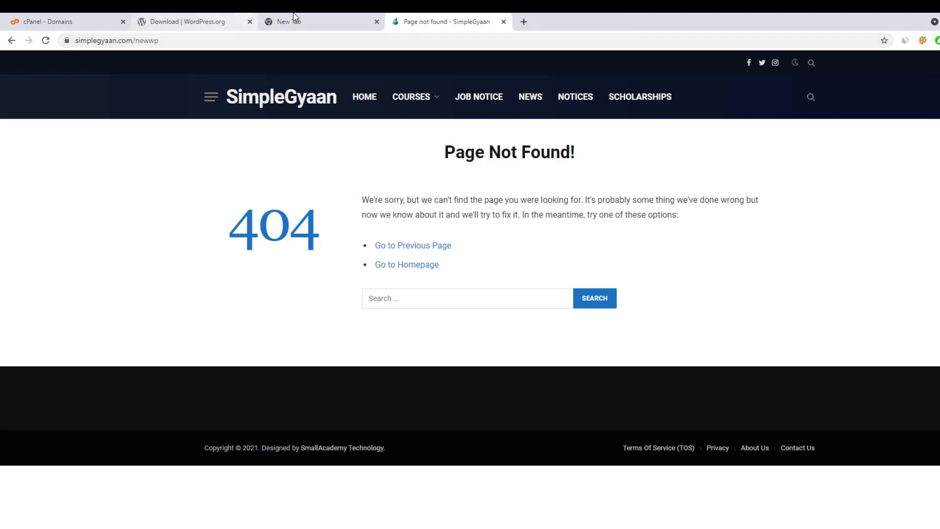
left_click(73, 20)
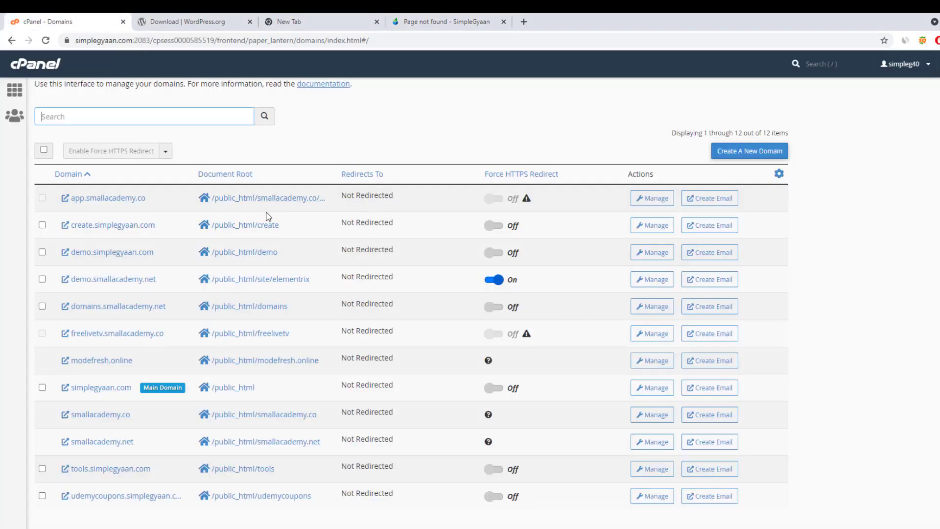
Step: Start a new domain with 'Share document root' unchecked, then leave the form unfilled for cPanel home
left_click(748, 153)
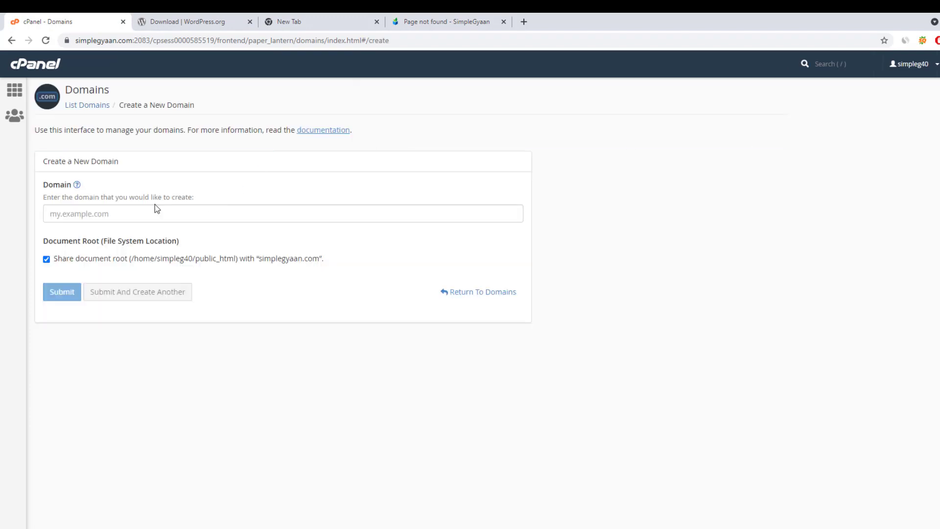
left_click(78, 210)
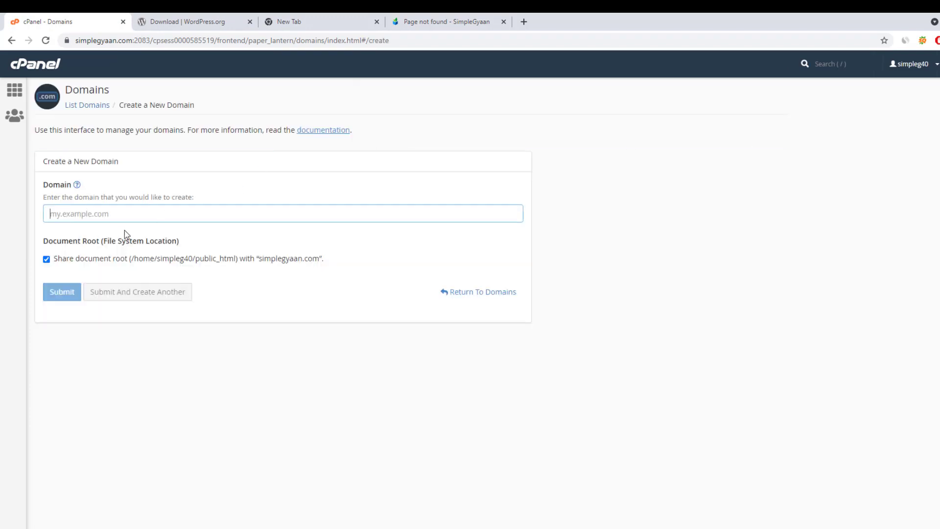
left_click(46, 261)
left_click(143, 277)
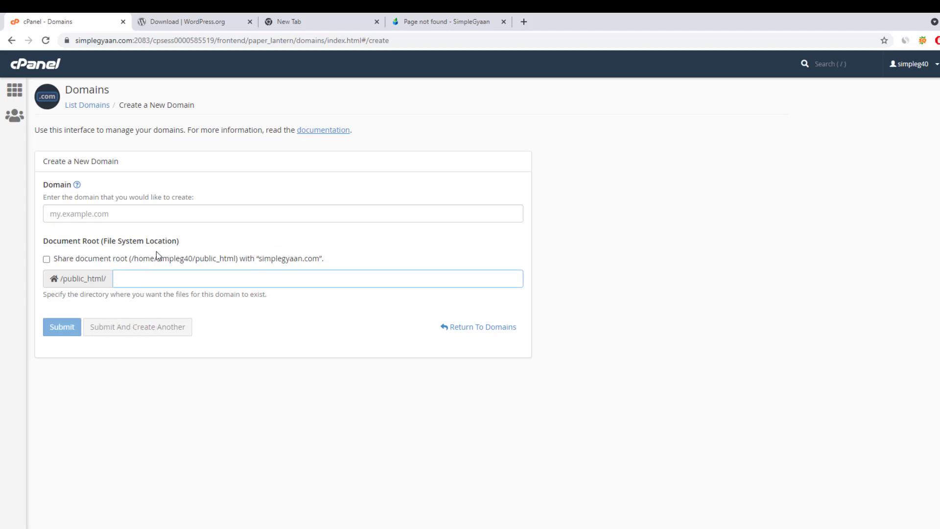
key("alt+Tab")
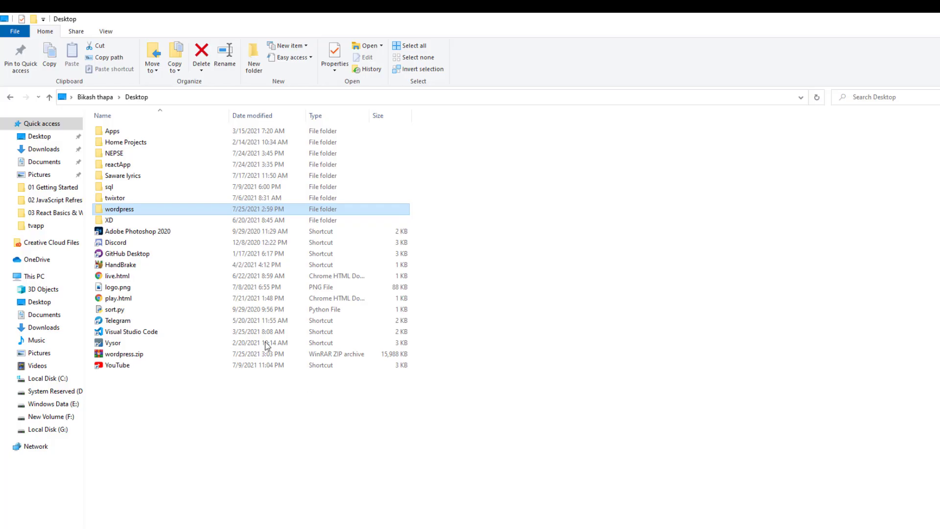
key("alt+Tab")
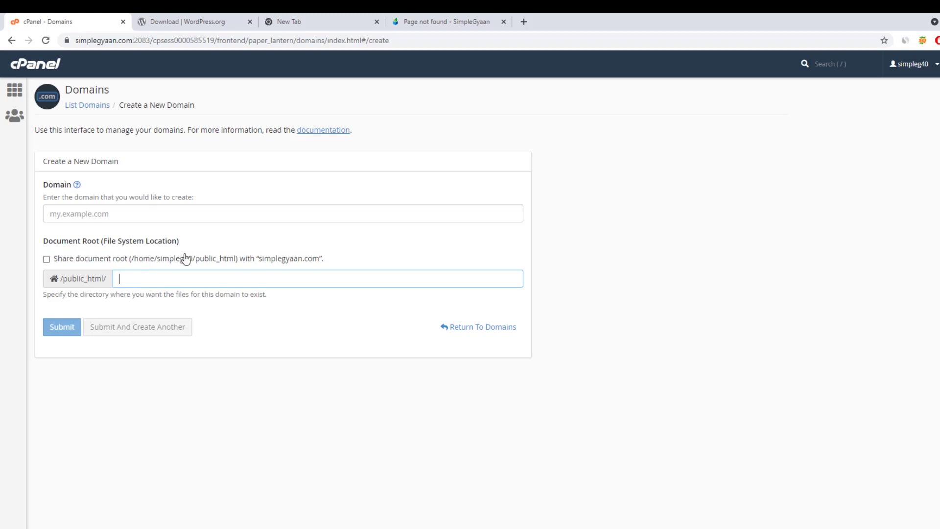
left_click(23, 100)
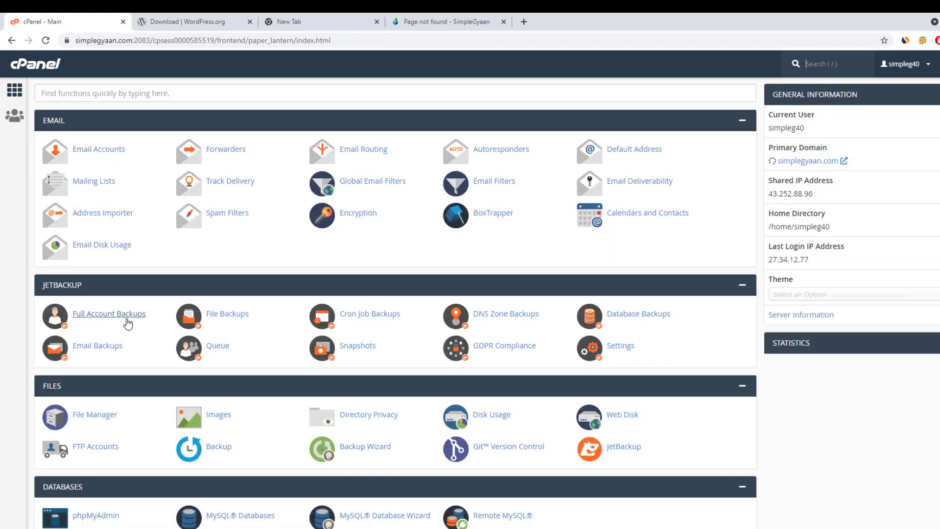
Step: Add a newwp folder inside public_html using File Manager, then recheck the newwp address
scroll(109, 390, "down", 1)
left_click(104, 363)
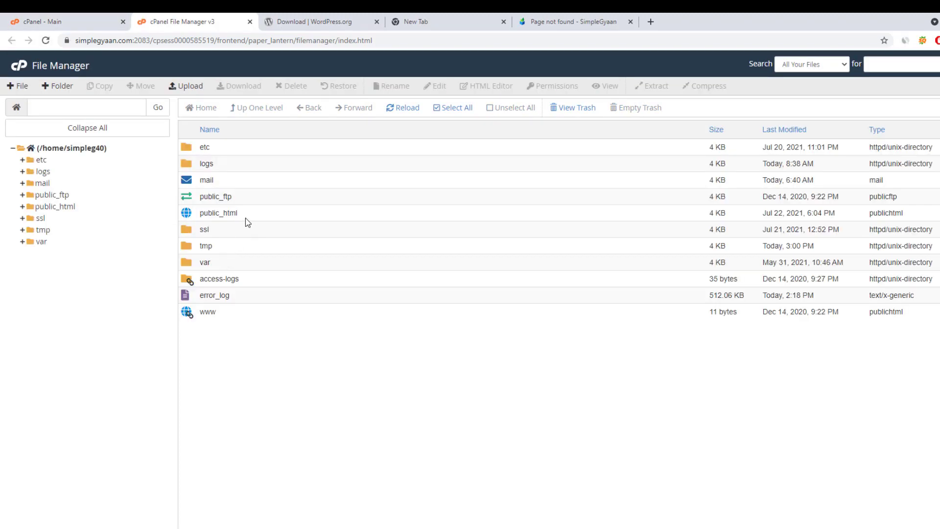
double_click(246, 219)
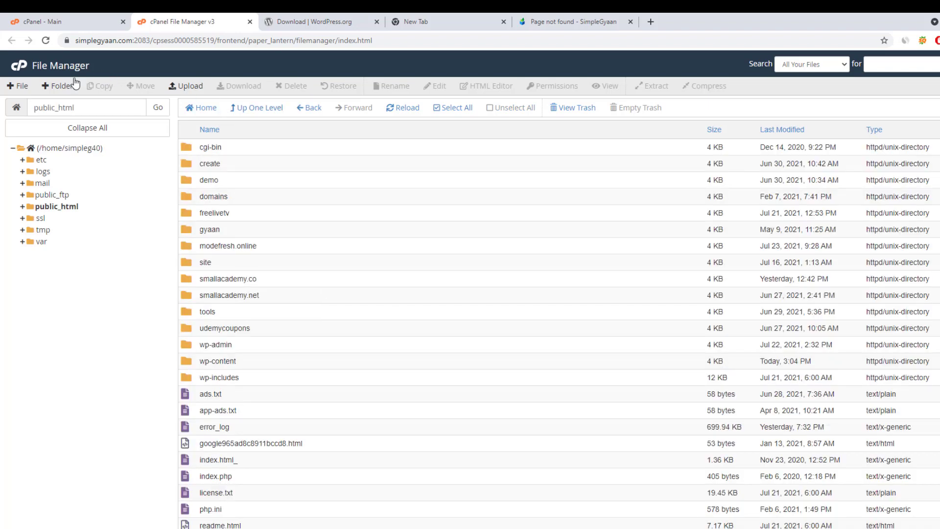
left_click(56, 87)
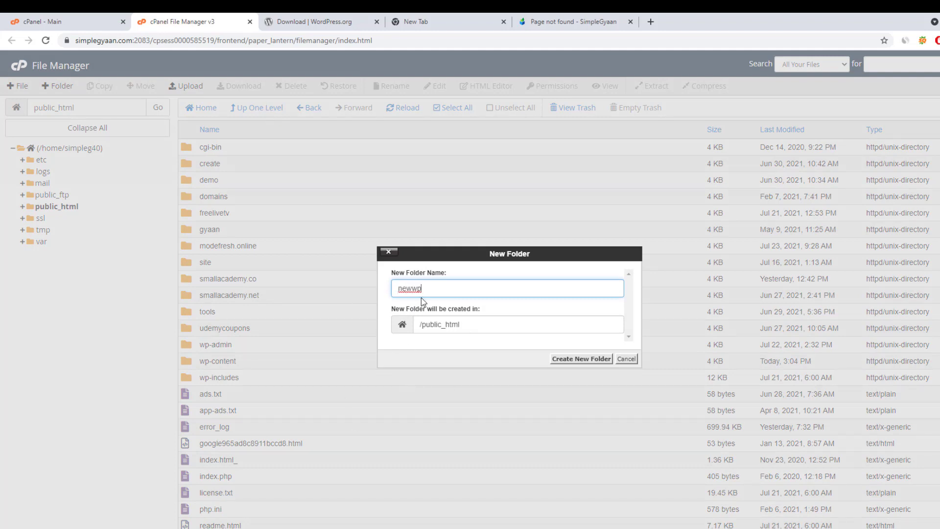
left_click(568, 360)
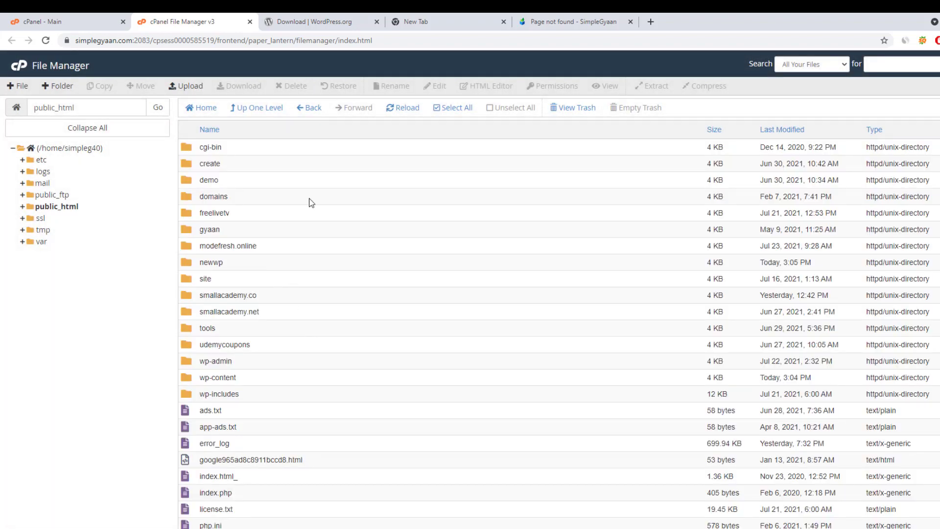
left_click(534, 22)
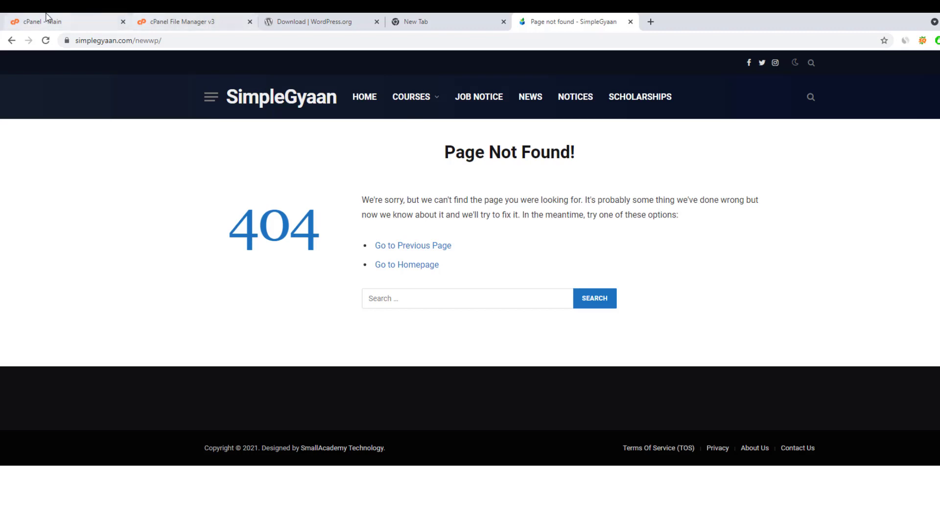
left_click(159, 18)
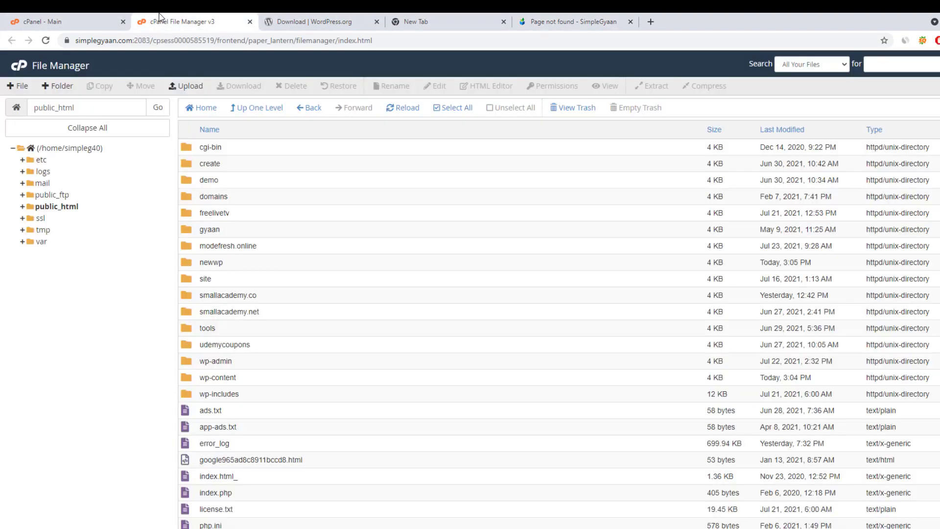
Step: Upload wordpress.zip from the Desktop into public_html/newwp
double_click(232, 267)
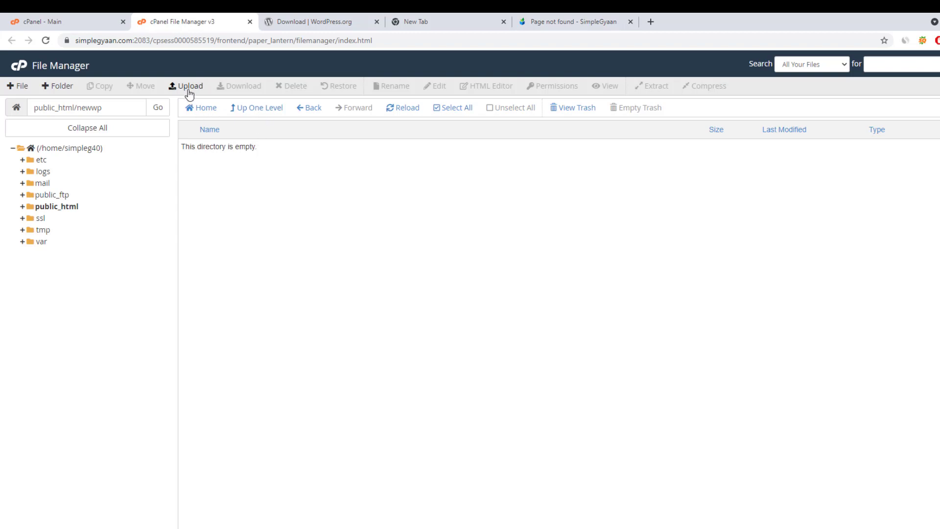
left_click(184, 89)
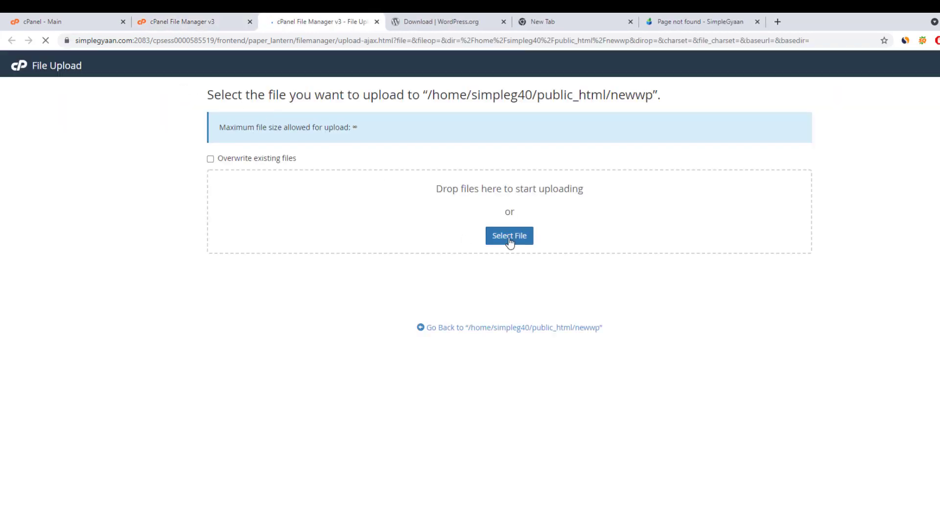
left_click(509, 236)
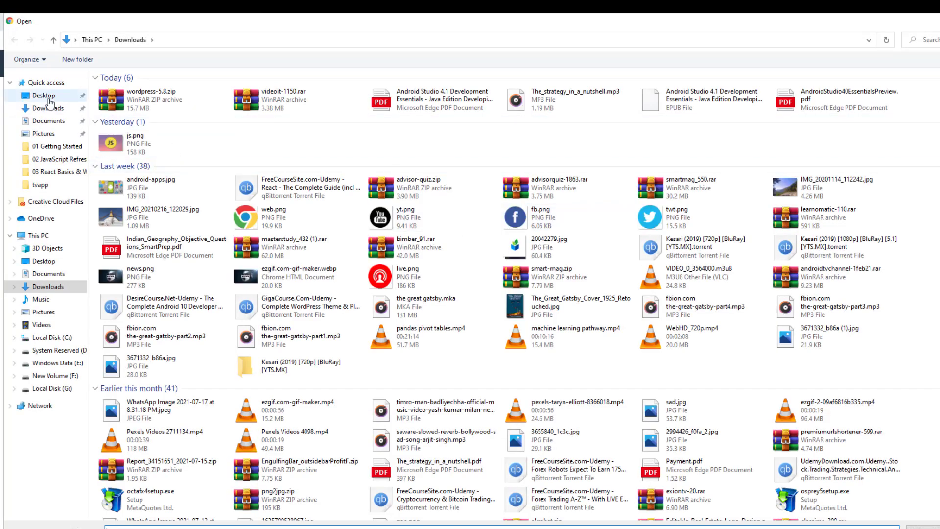
left_click(50, 96)
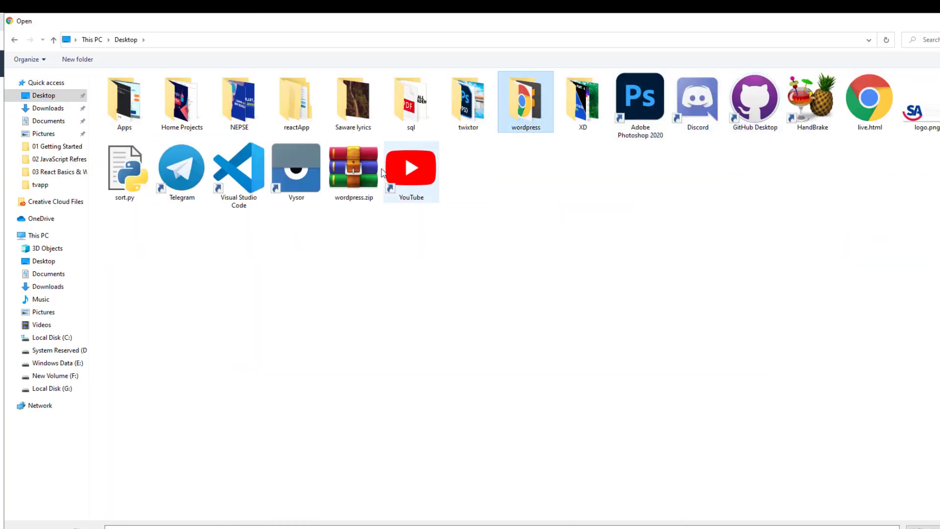
double_click(381, 172)
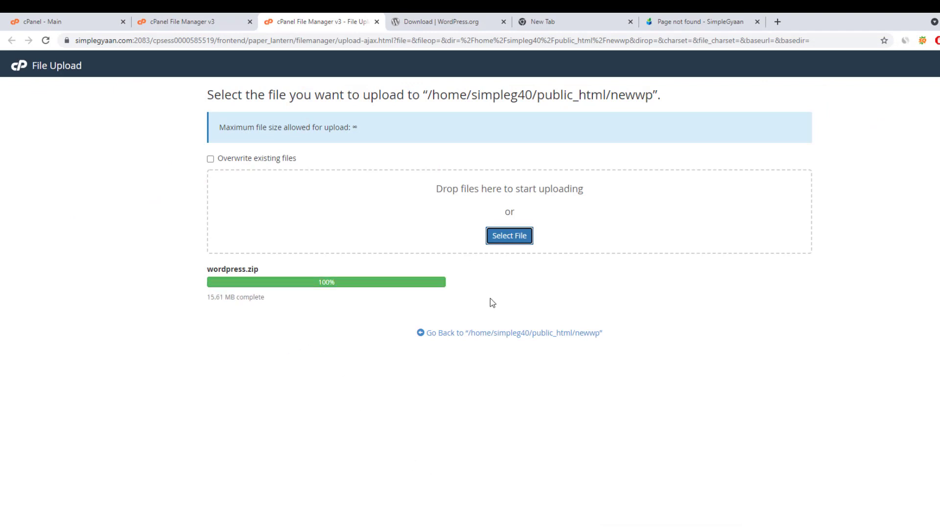
left_click(499, 333)
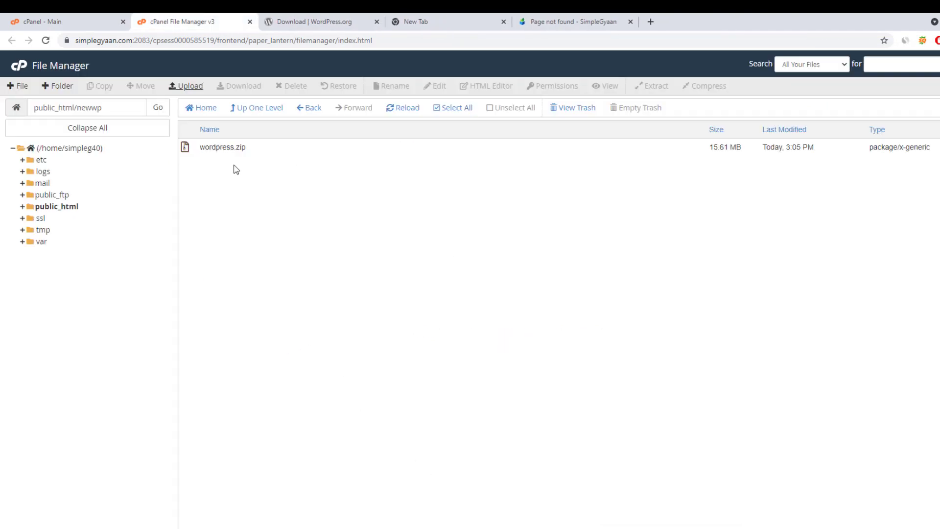
Step: Extract wordpress.zip into /public_html/newwp and reload the folder listing
left_click(221, 147)
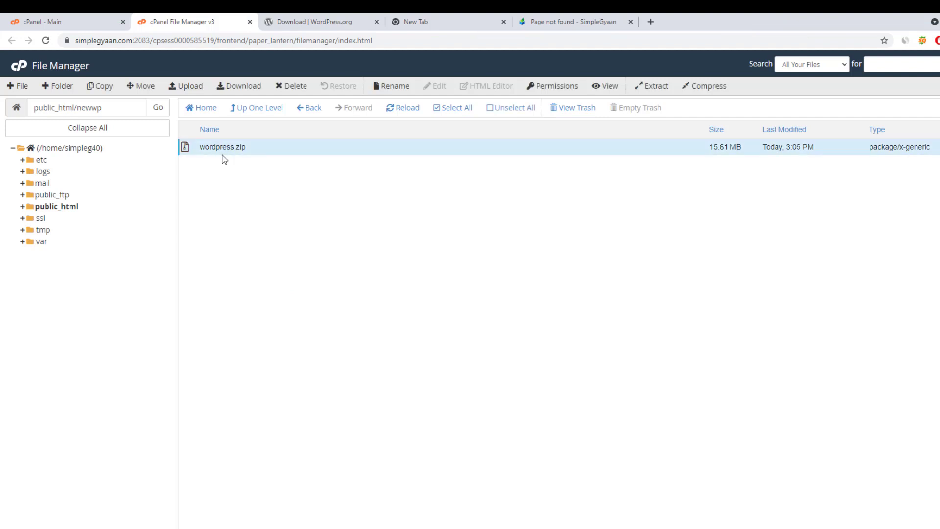
left_click(656, 88)
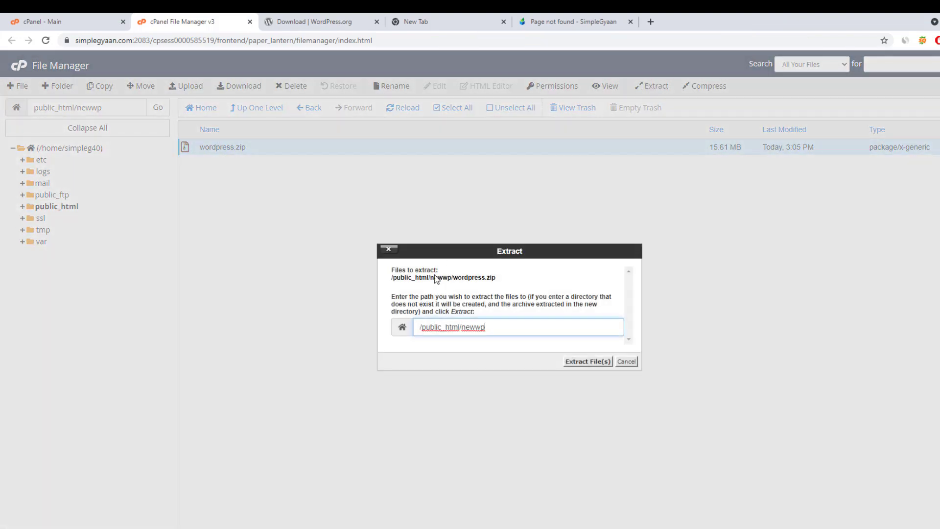
double_click(465, 327)
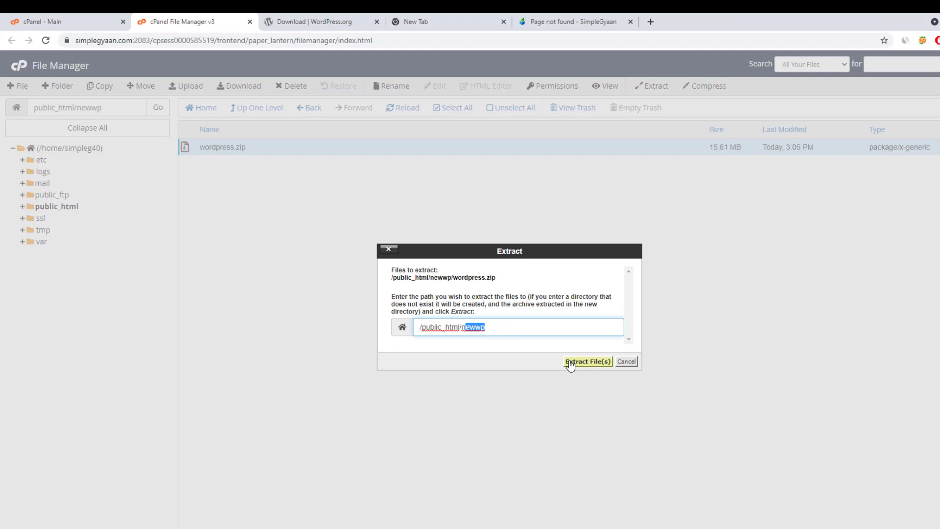
left_click(587, 361)
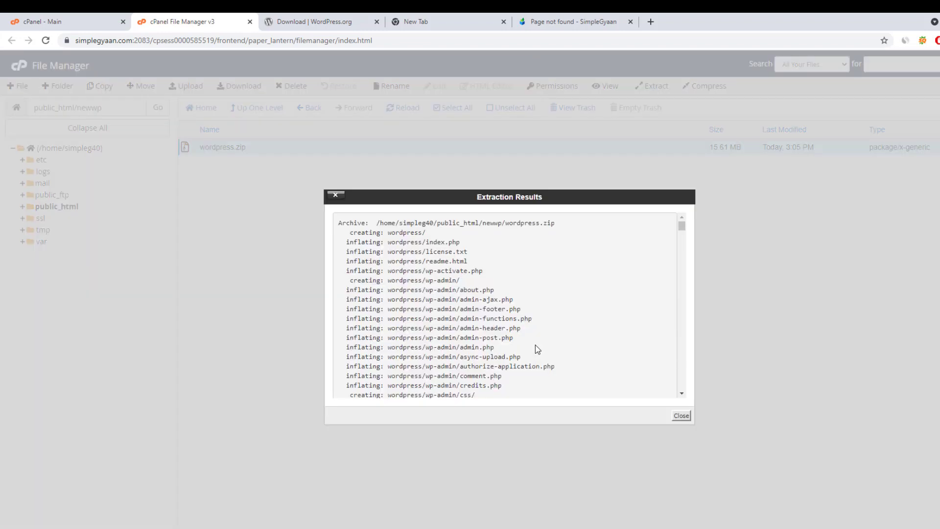
left_click(679, 416)
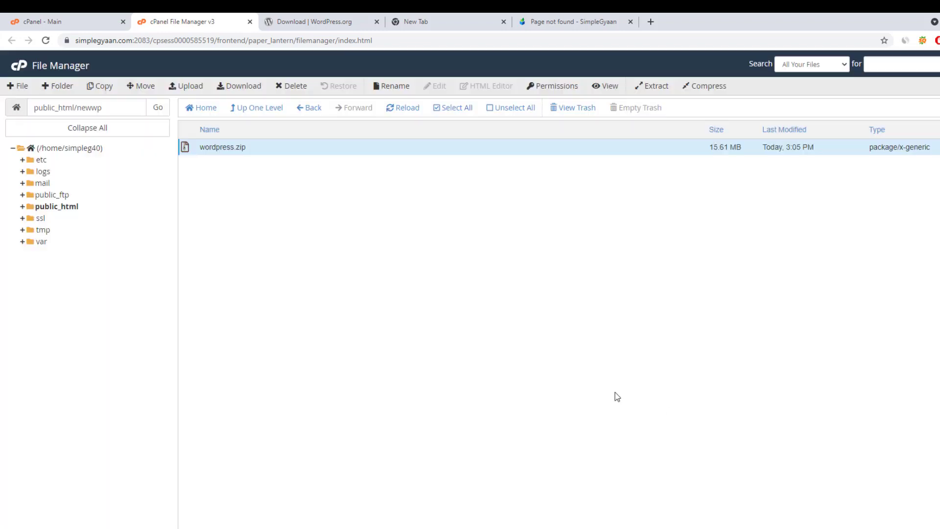
left_click(402, 115)
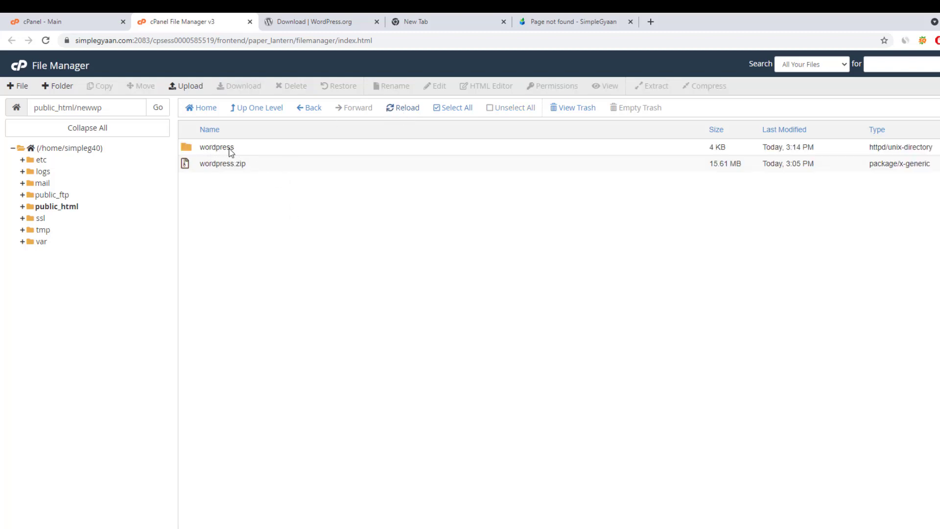
Step: Move every file from the wordpress folder up into /public_html/newwp
double_click(251, 150)
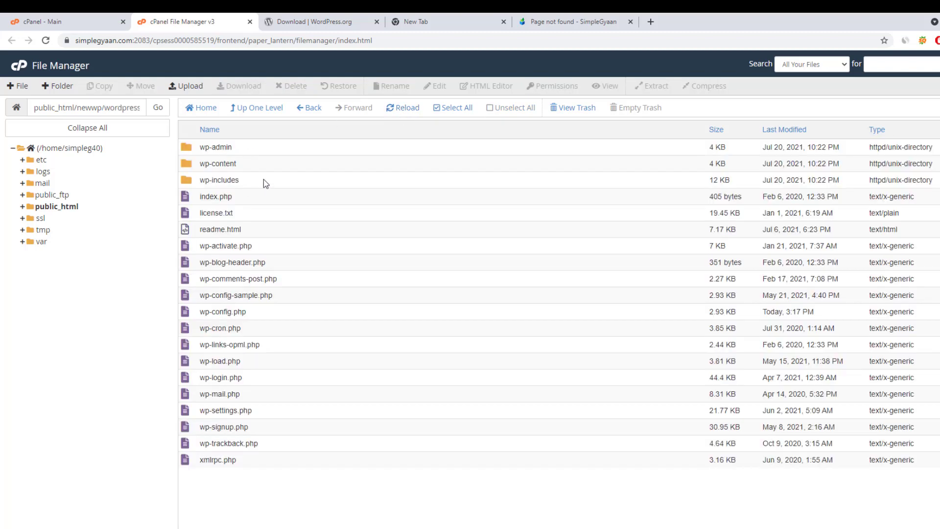
left_click_drag(232, 443, 255, 389)
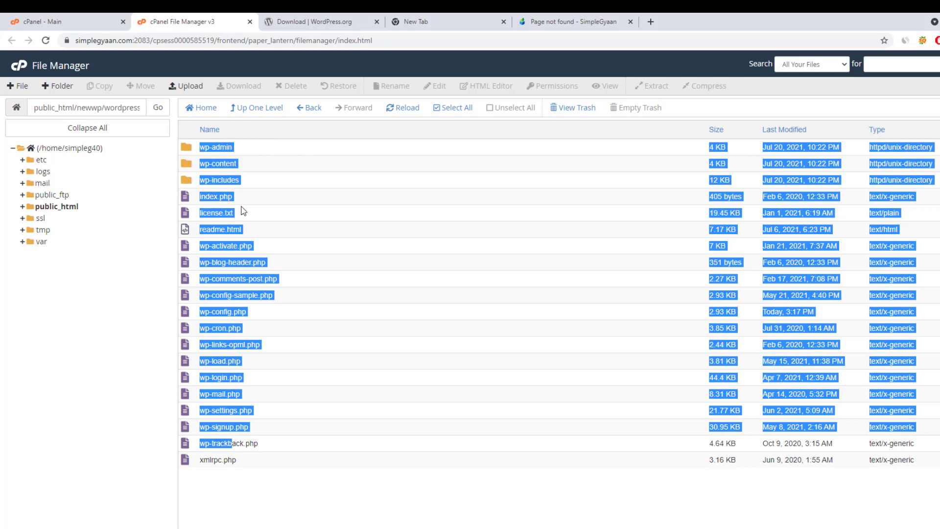
left_click(458, 111)
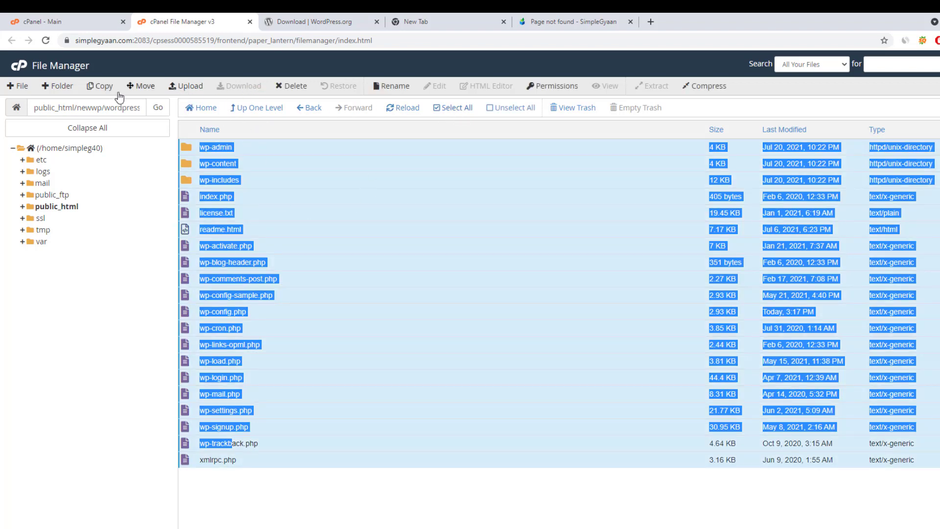
left_click(145, 87)
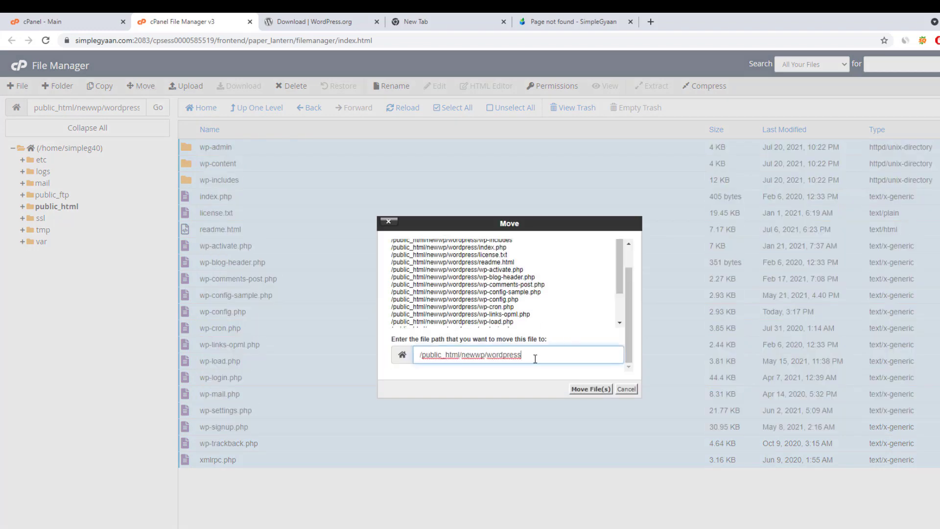
key("BackSpace")
key("BackSpace")
key("BackSpace")
left_click(585, 390)
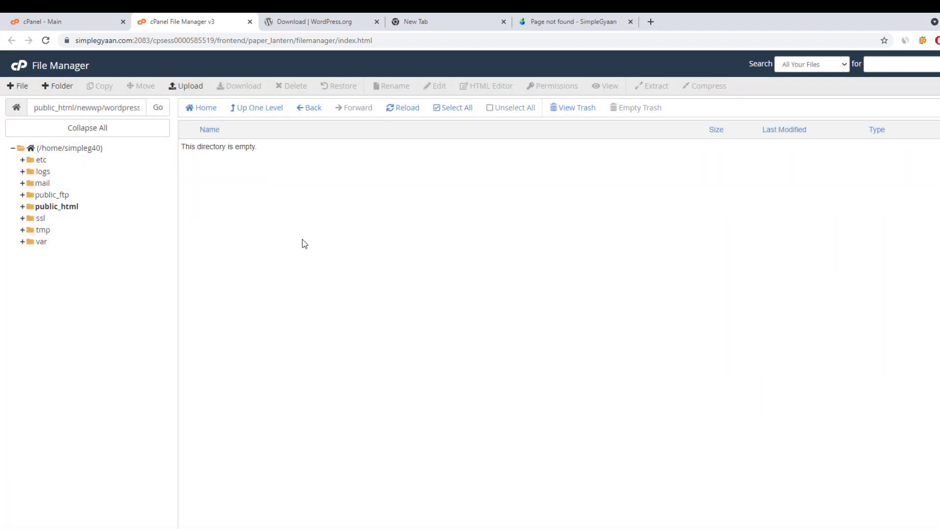
left_click(312, 108)
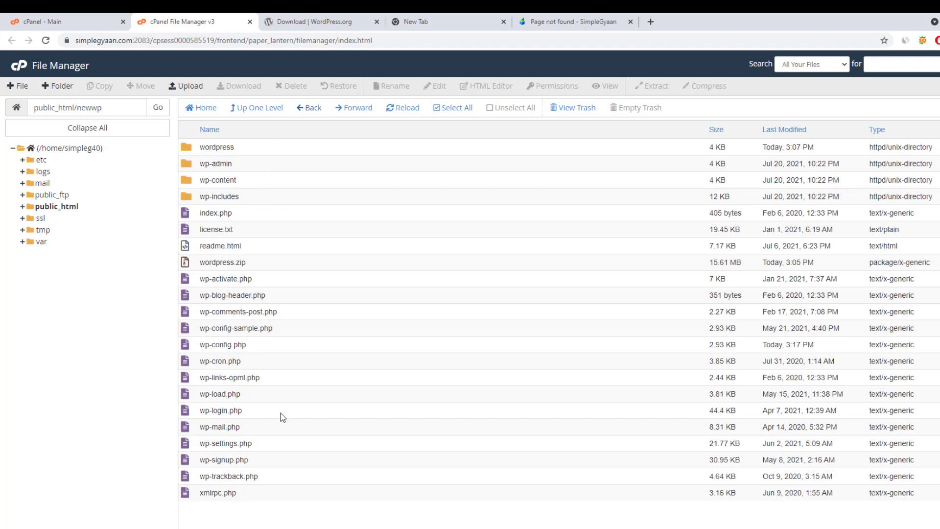
Step: Permanently delete the emptied wordpress folder and wordpress.zip, skipping the trash
left_click(263, 261)
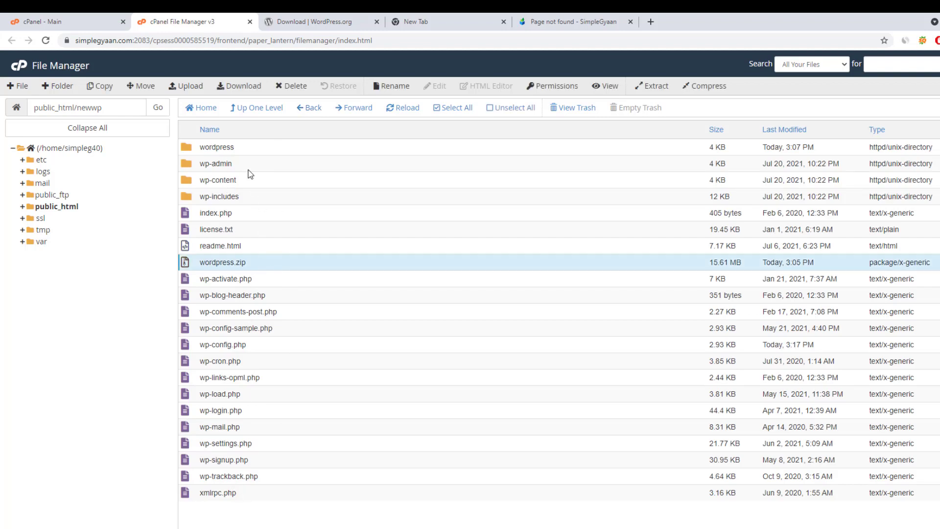
left_click(255, 146, "ctrl")
left_click(288, 86)
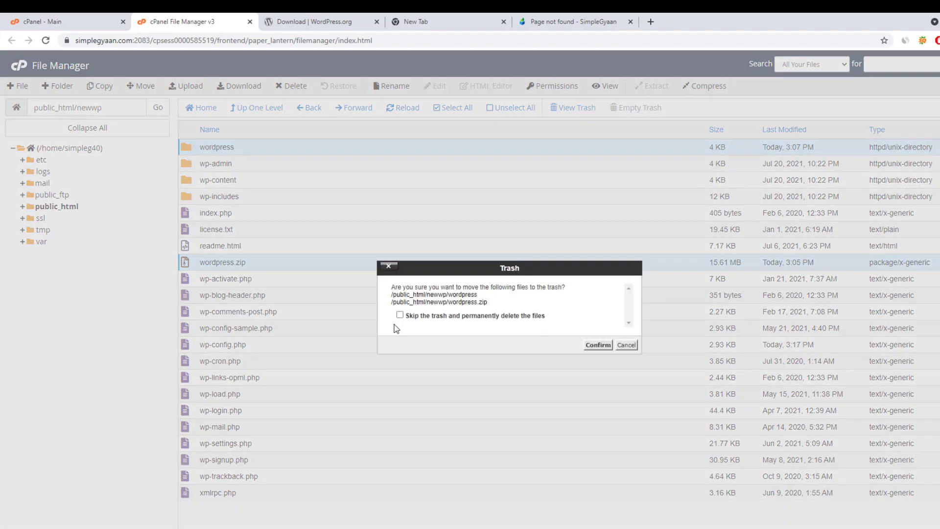
left_click(597, 345)
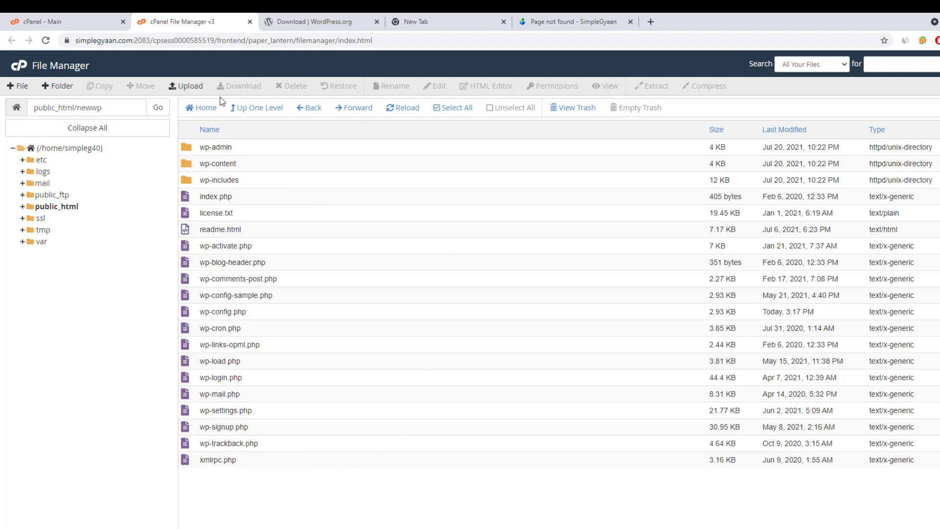
Step: Expand public_html/newwp in the tree and reload simplegyaan.com/newwp/ to reach the WordPress language page
left_click(22, 206)
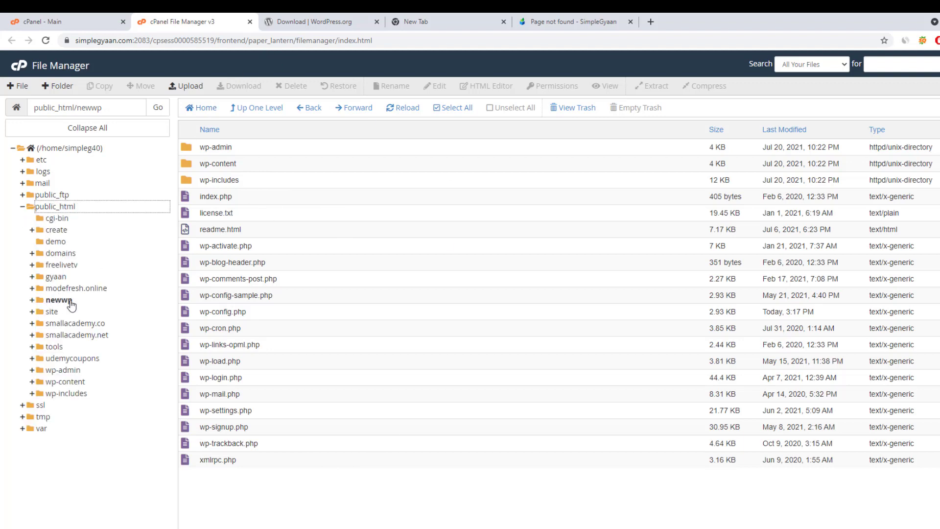
left_click(31, 300)
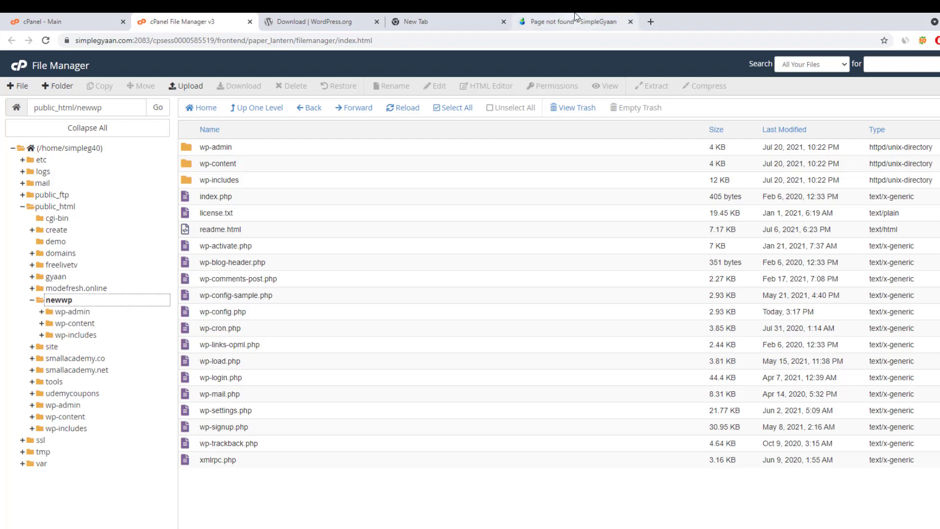
left_click(554, 21)
left_click(177, 39)
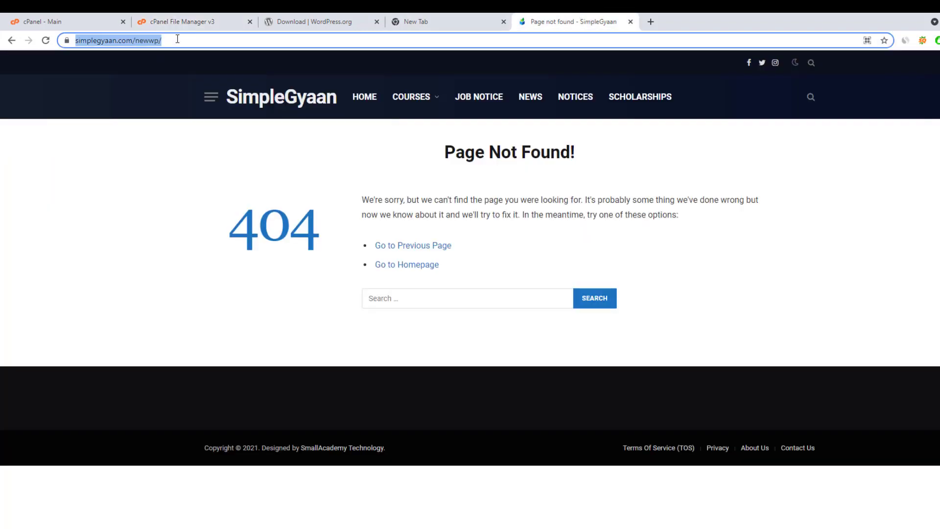
key("Return")
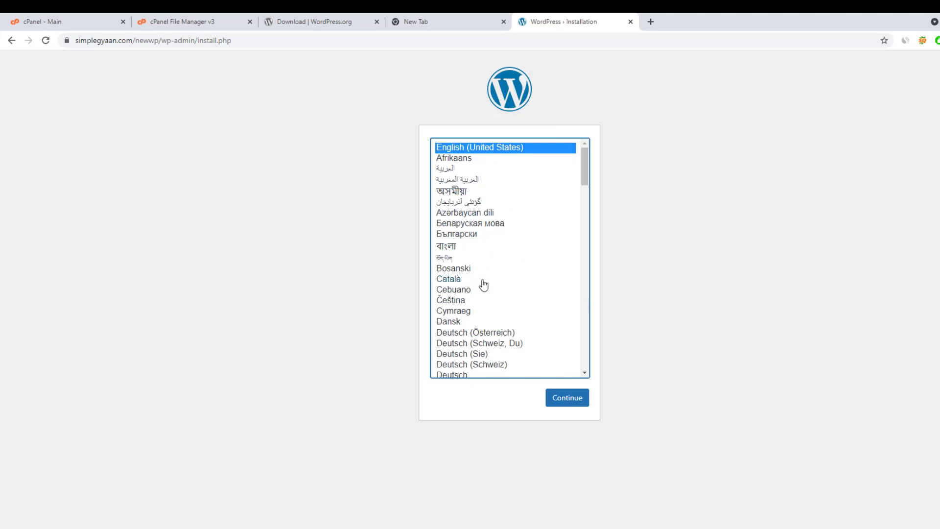
Step: Choose English (United States), title the site 'My Bloh', and replace the prefilled admin username
left_click(571, 398)
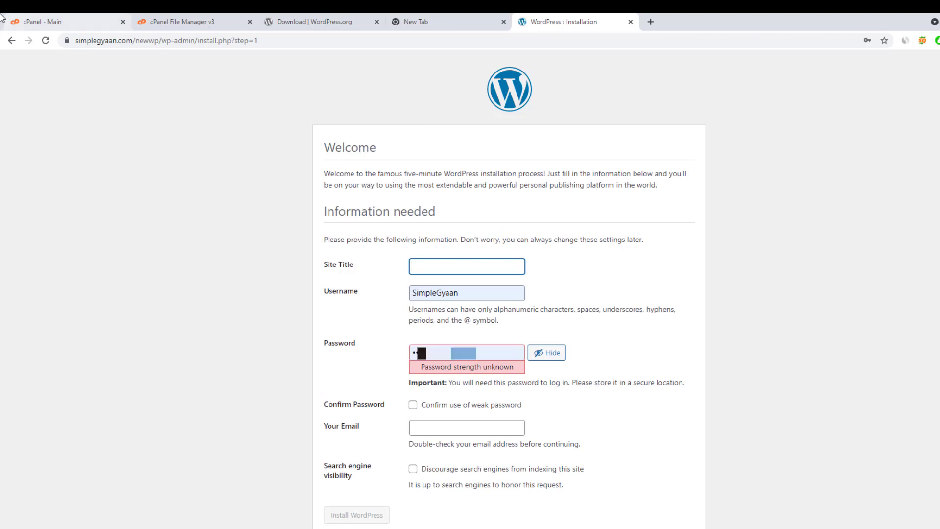
type("My Bloh")
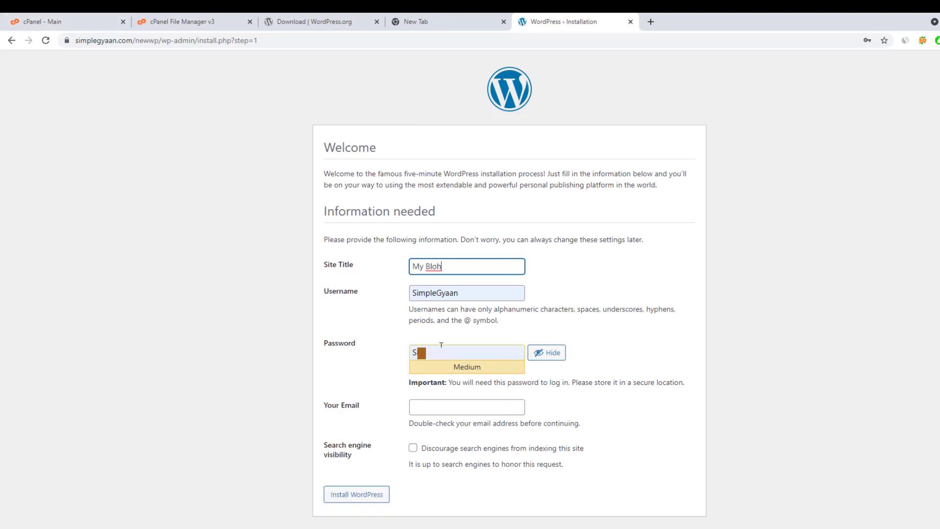
left_click(555, 356)
left_click(547, 357)
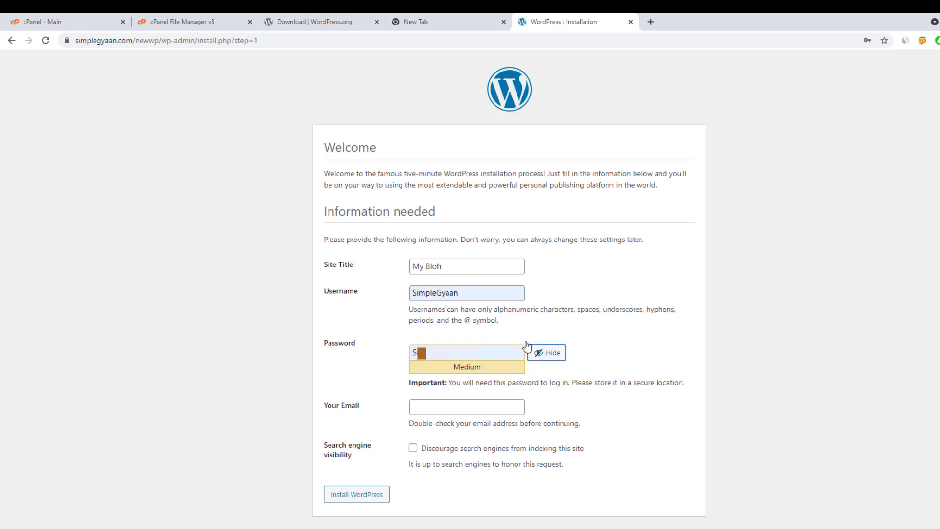
left_click(468, 297)
double_click(468, 299)
key("BackSpace")
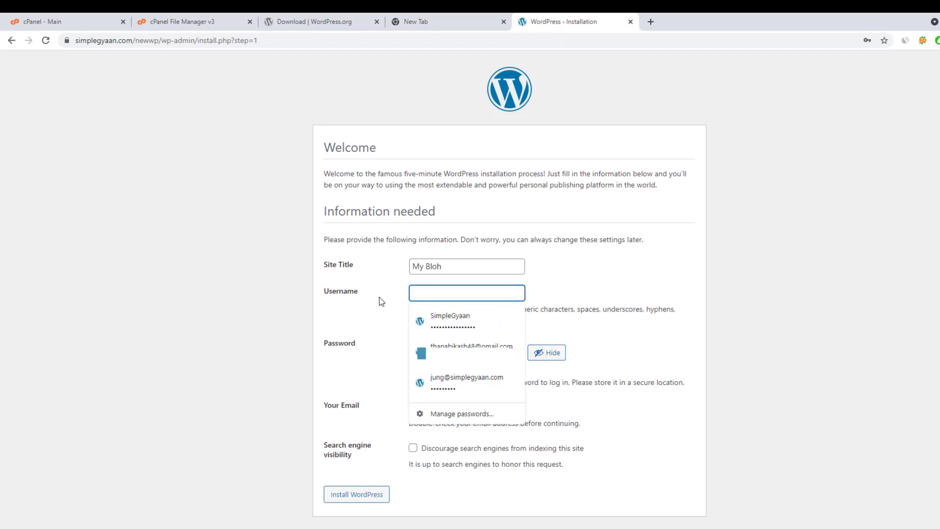
type("New")
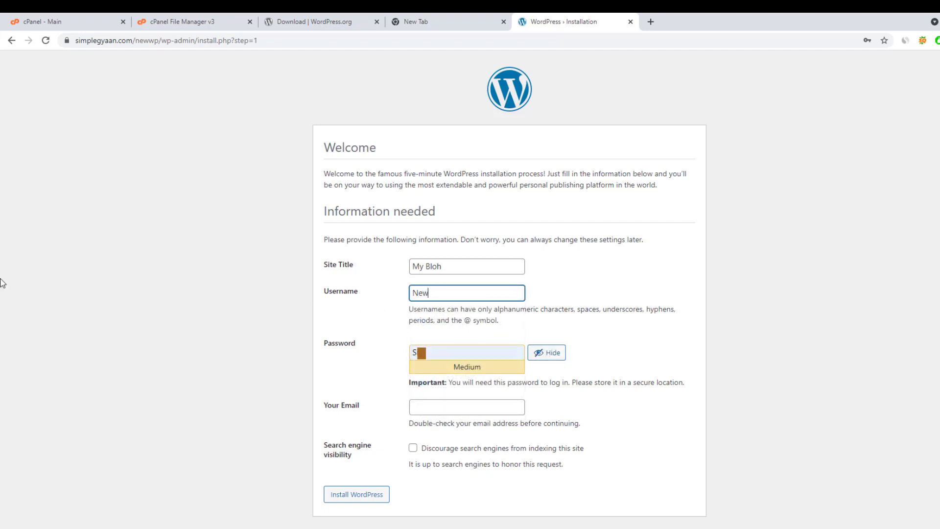
type("WP_123")
left_click(353, 307)
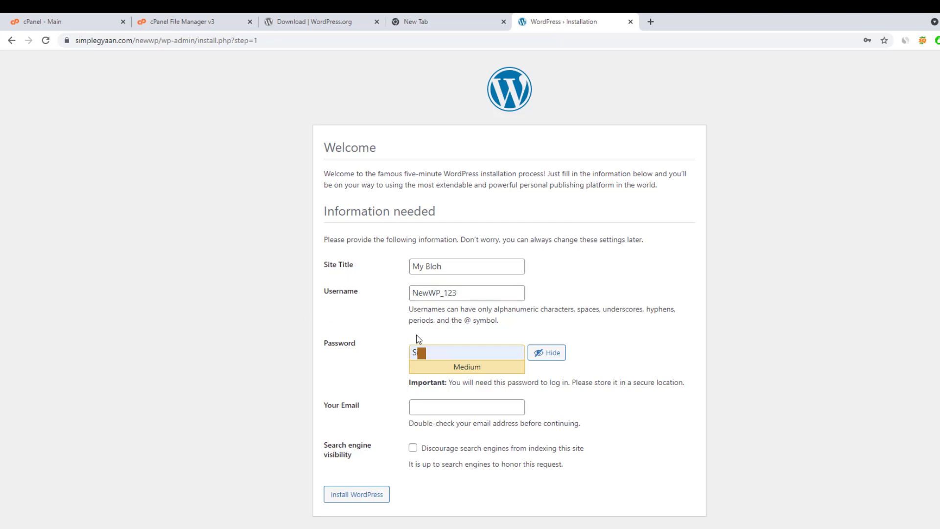
Step: Set the admin password, confirm using a weak password, enter the contact email, and install WordPress
left_click(486, 346)
key("BackSpace")
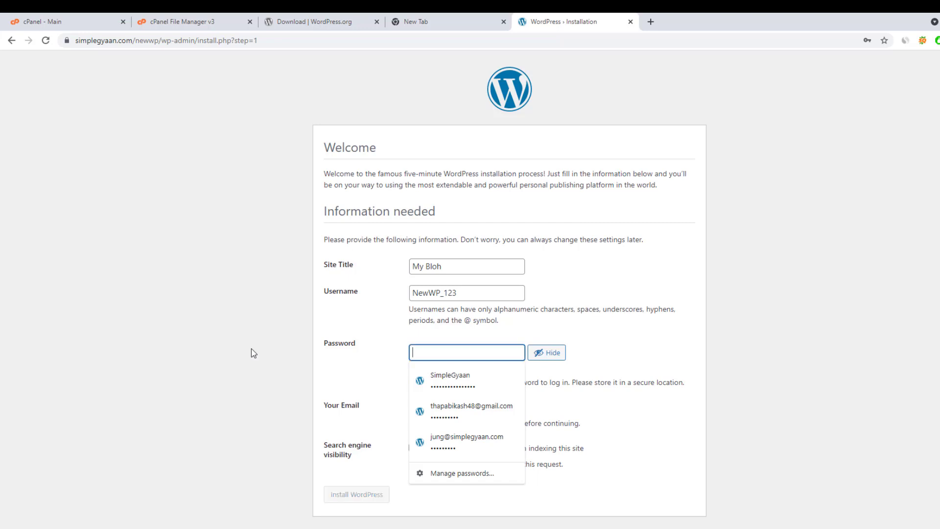
left_click(372, 368)
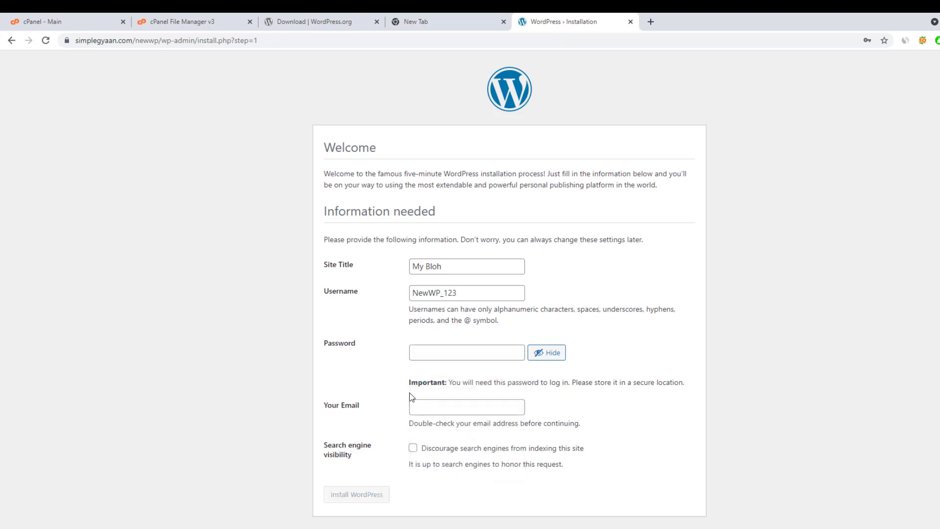
left_click(459, 361)
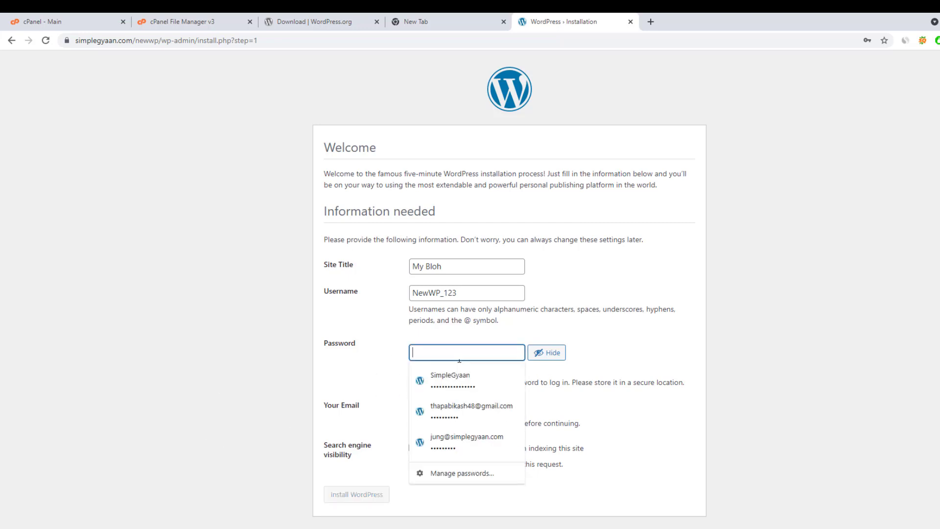
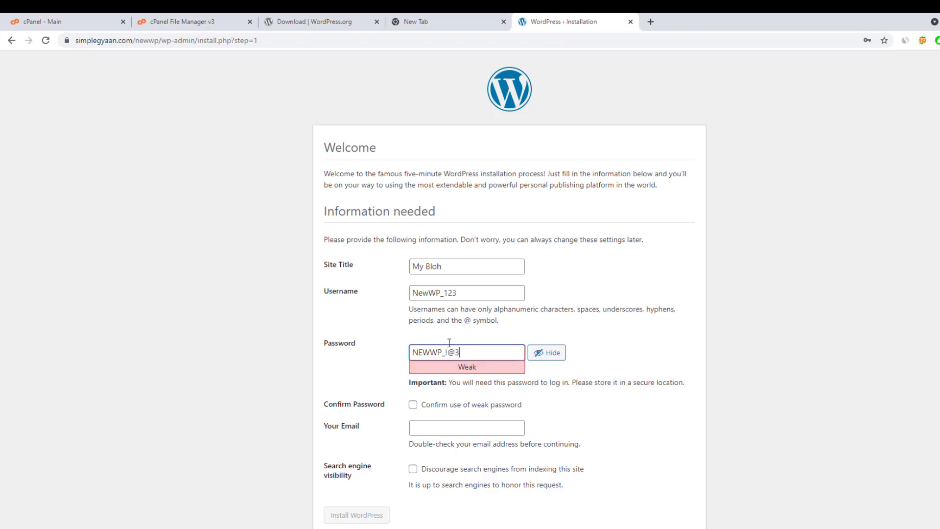
left_click(560, 402)
double_click(503, 345)
left_click(585, 353)
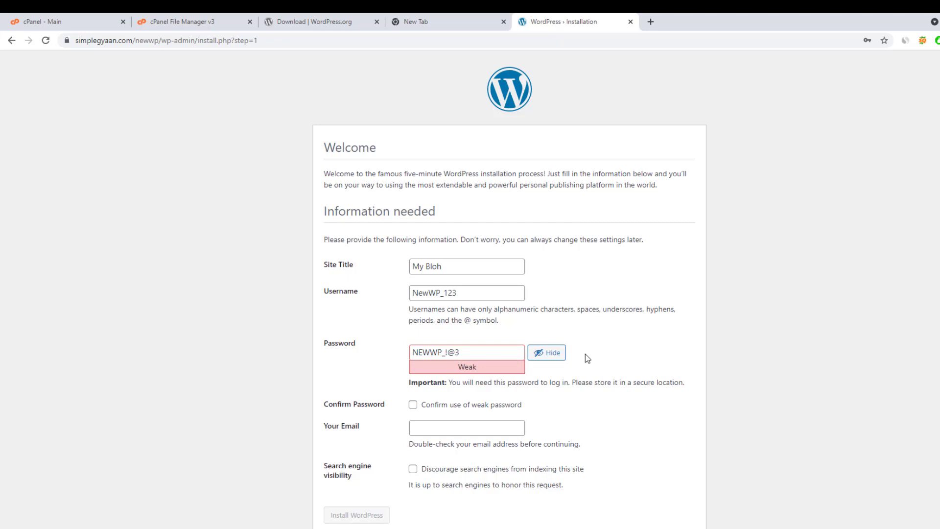
left_click(416, 403)
left_click(419, 428)
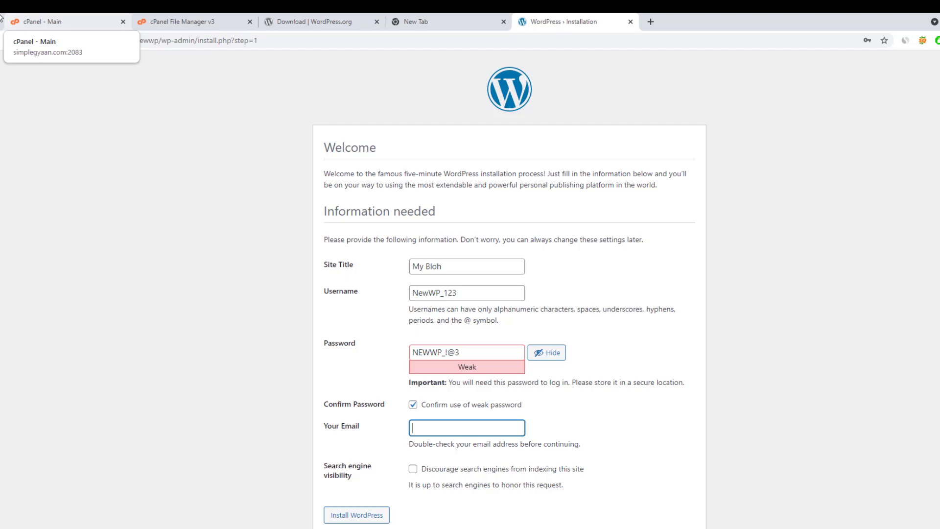
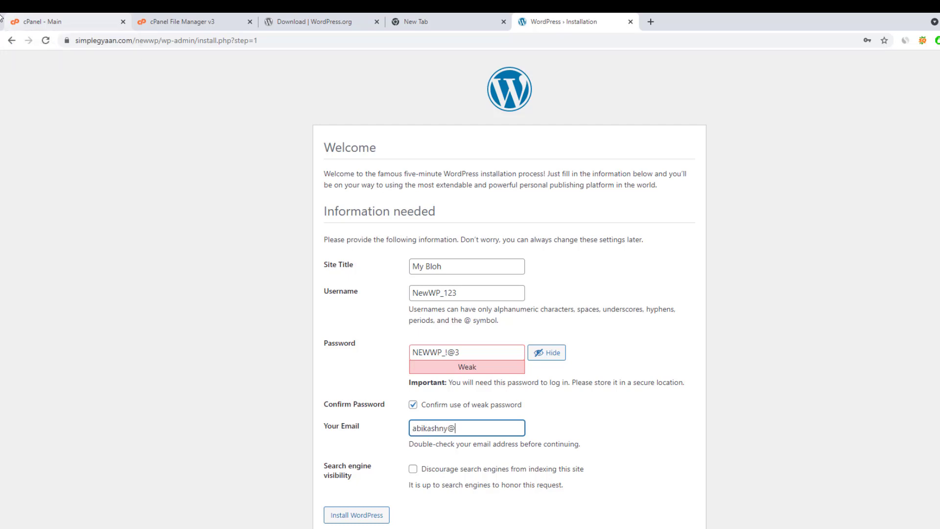
left_click(358, 517)
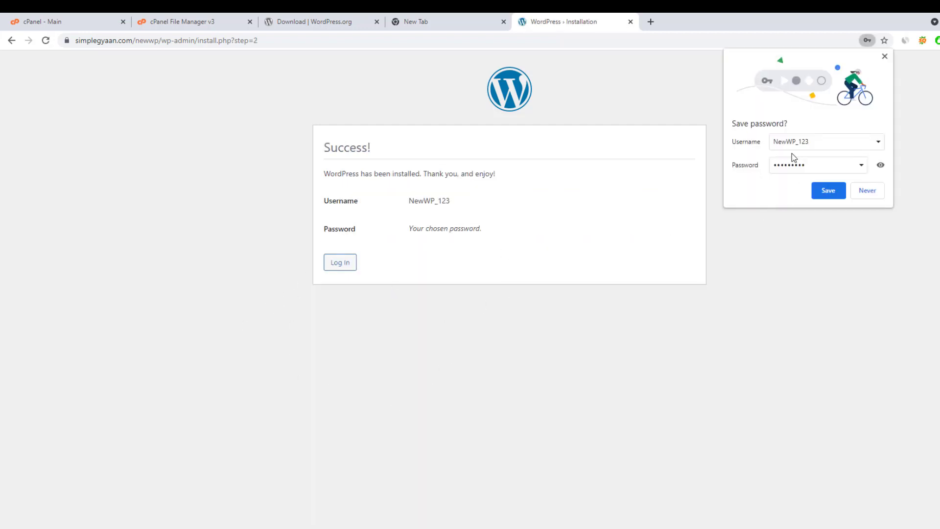
Step: Save the admin login in Chrome, sign in, and scroll the My Bloh front page's Hello world! post
left_click(832, 196)
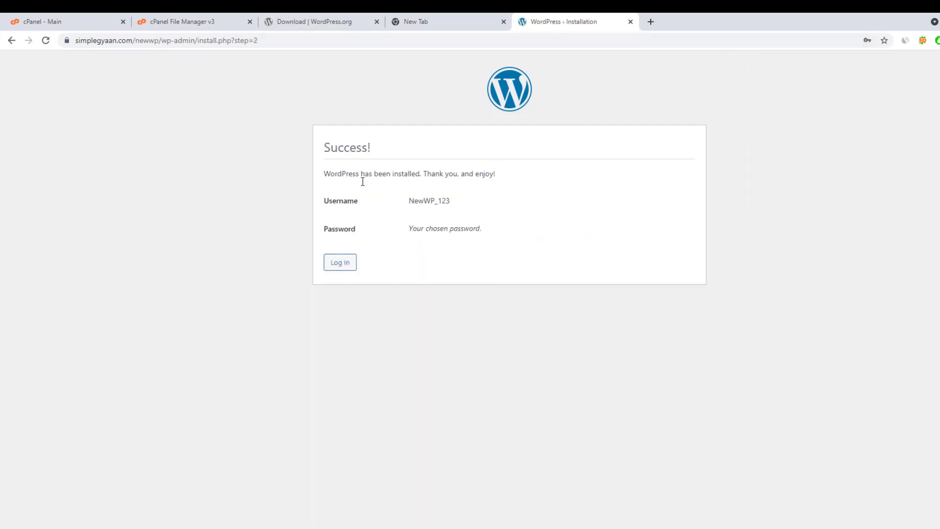
left_click(337, 263)
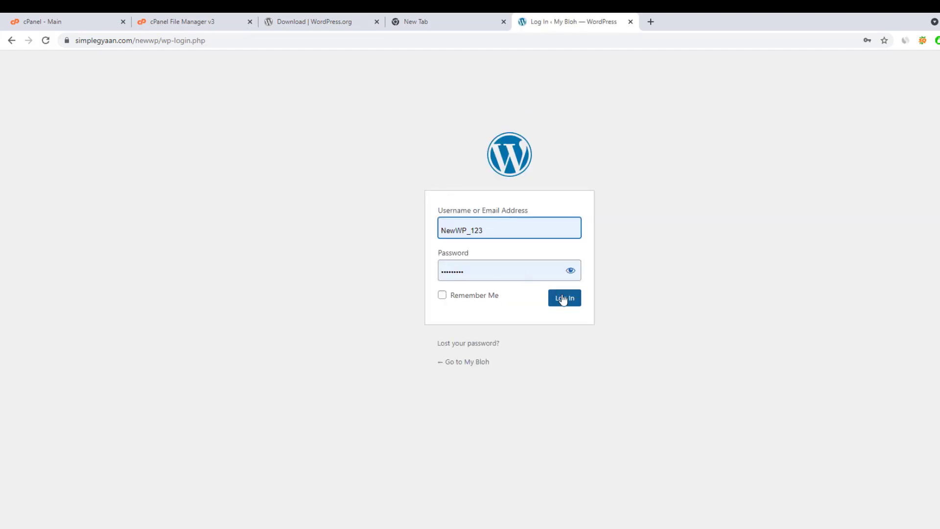
left_click(563, 299)
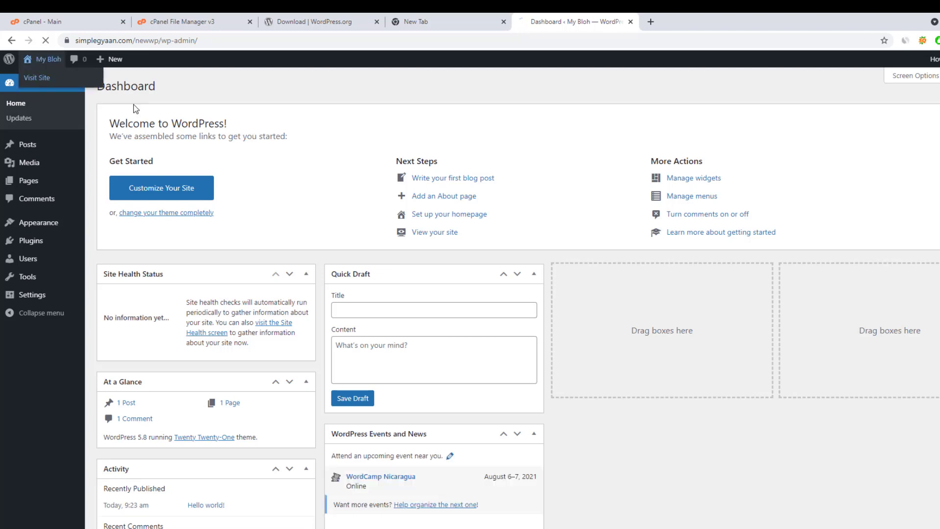
scroll(615, 185, "down", 2)
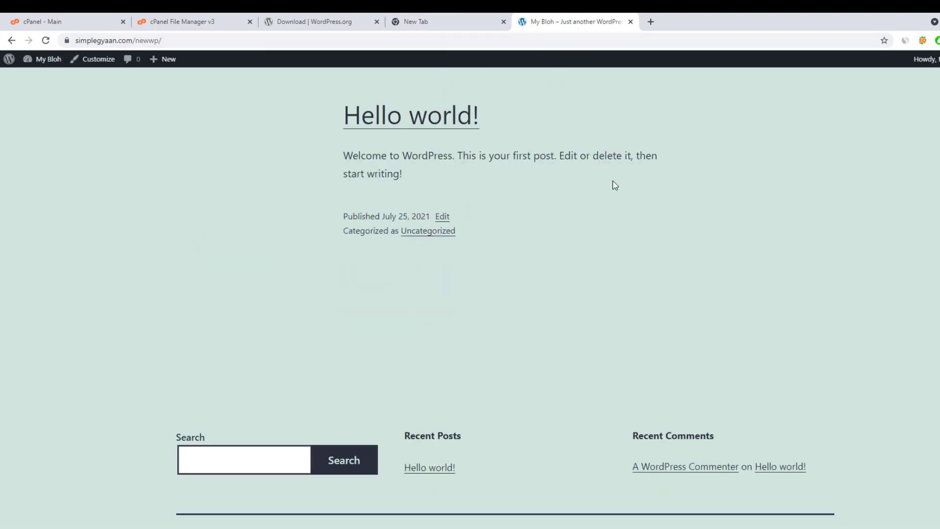
scroll(552, 187, "up", 3)
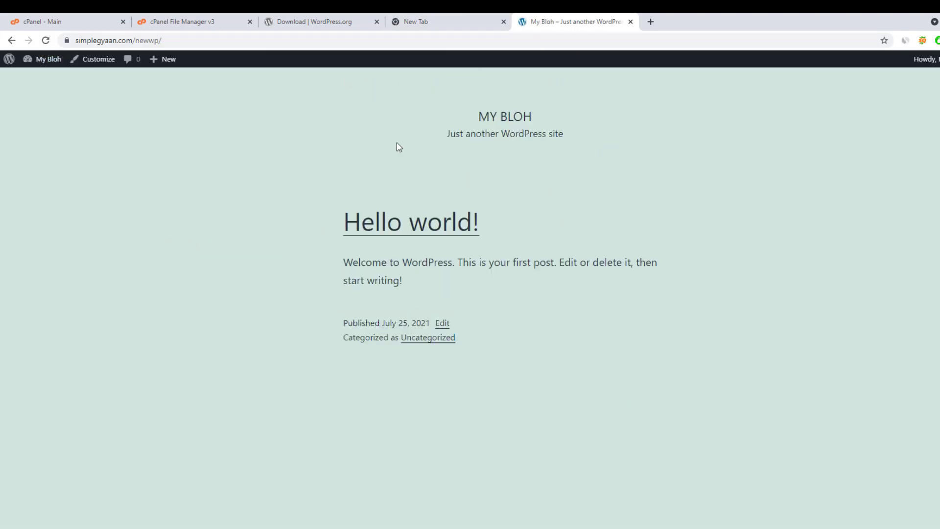
scroll(250, 413, "down", 3)
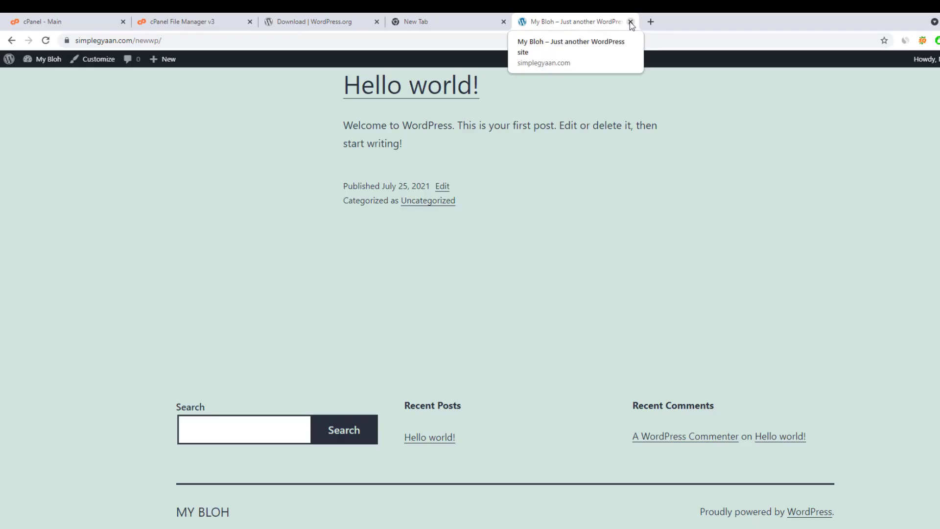
Step: Delete the newwp folder from public_html, then reload simplegyaan.com/newwp to confirm it shows 404
left_click(212, 19)
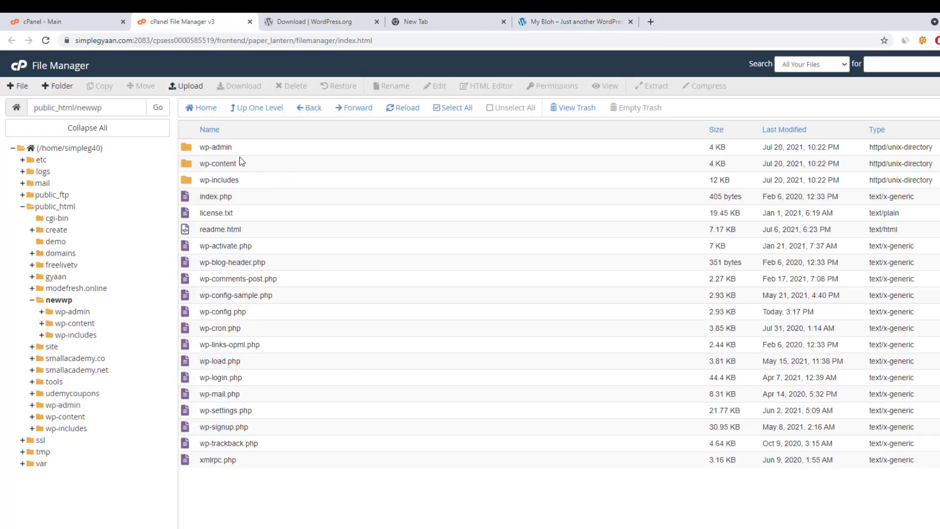
left_click(307, 112)
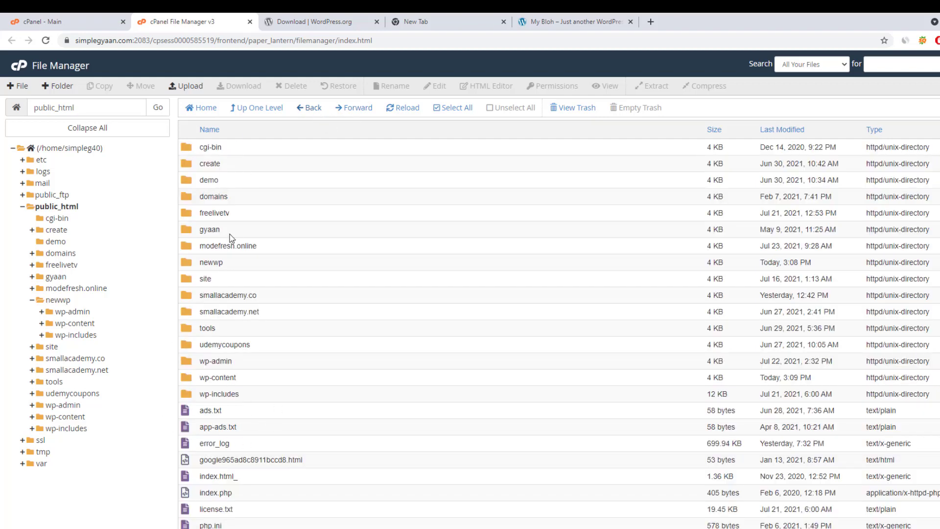
left_click(228, 264)
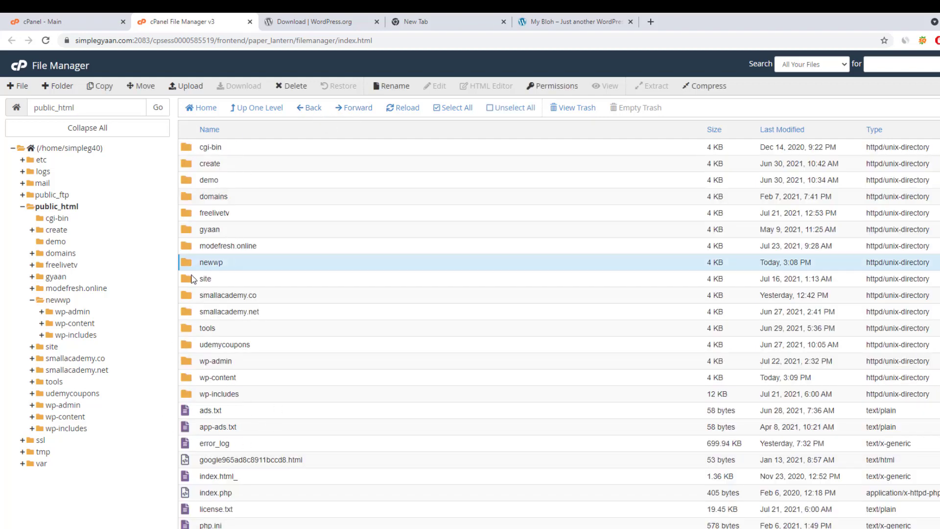
left_click(292, 86)
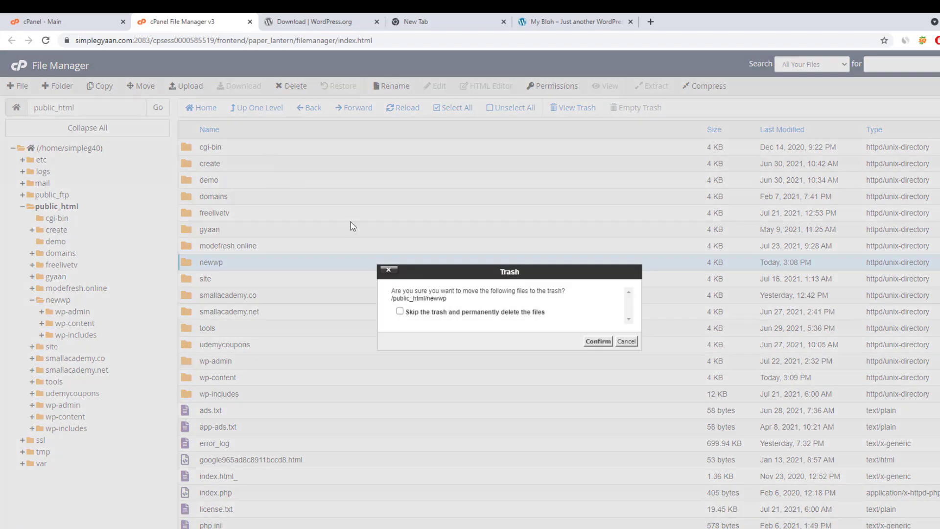
left_click(400, 312)
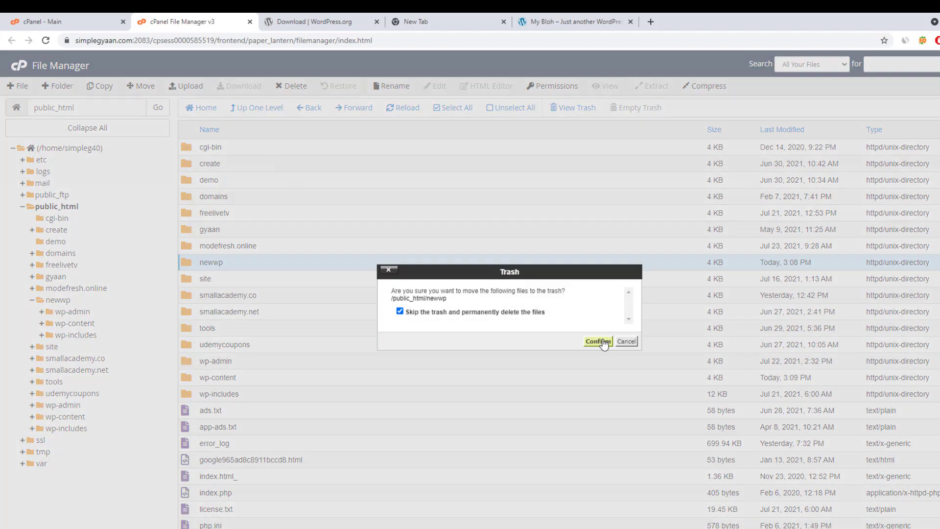
left_click(400, 311)
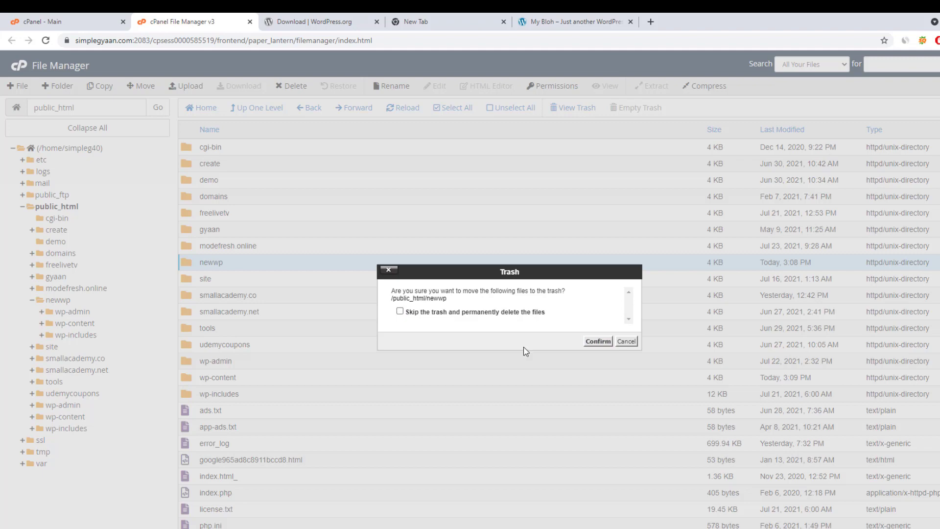
left_click(598, 341)
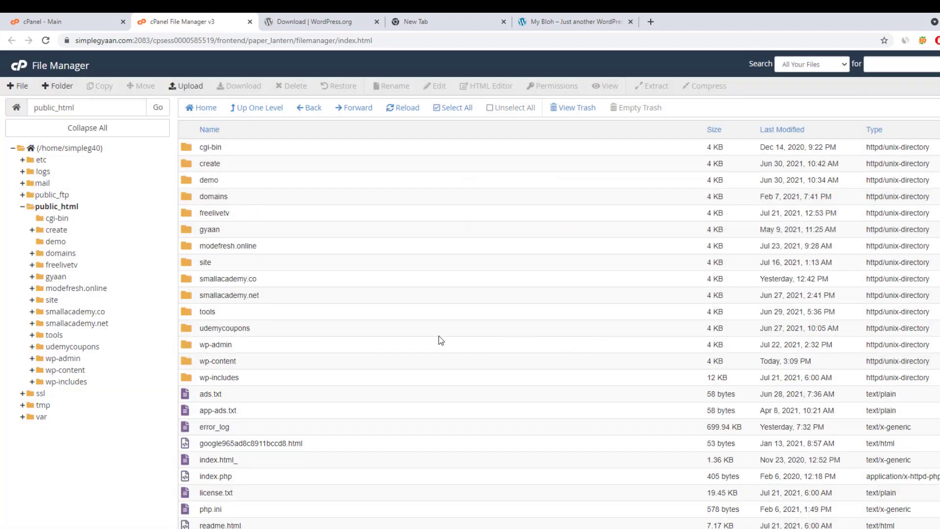
left_click(575, 22)
left_click(45, 40)
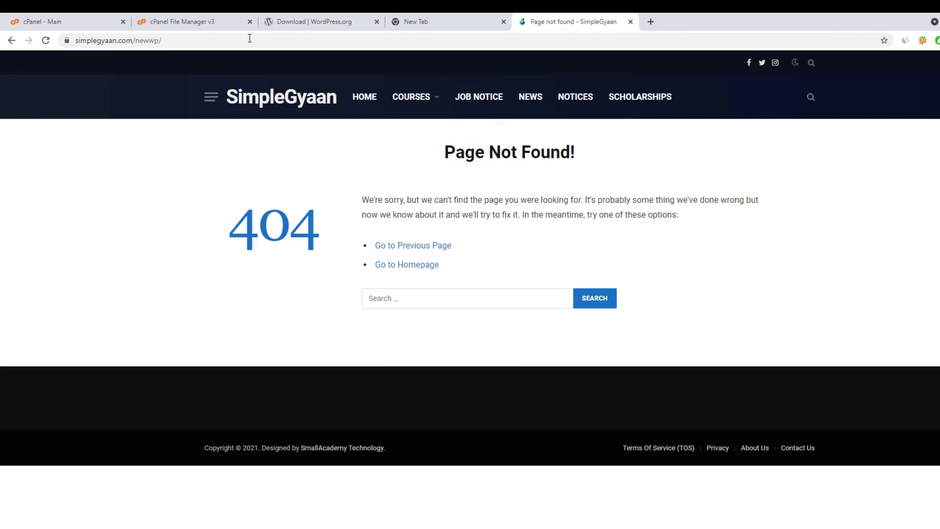
Step: Delete the simpleg4_newwp database from cPanel's MySQL Databases page
left_click(208, 20)
left_click(91, 19)
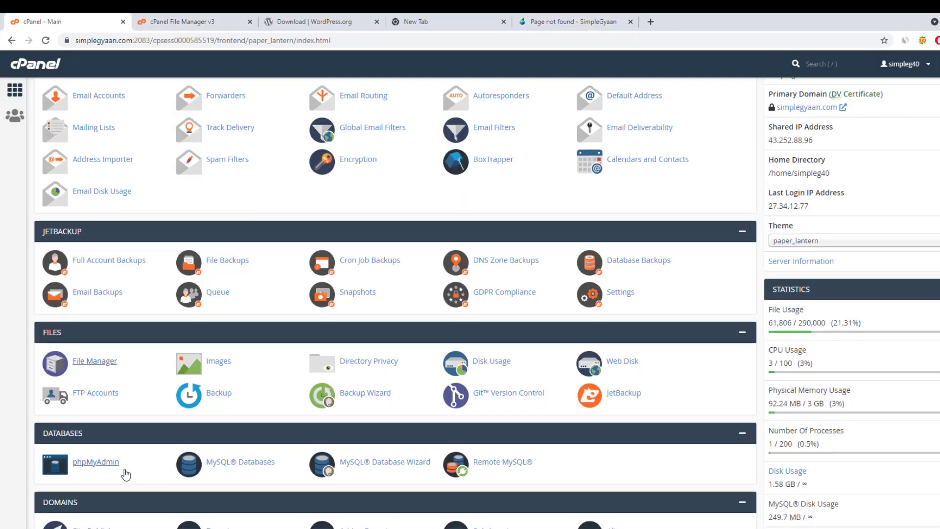
scroll(126, 472, "down", 2)
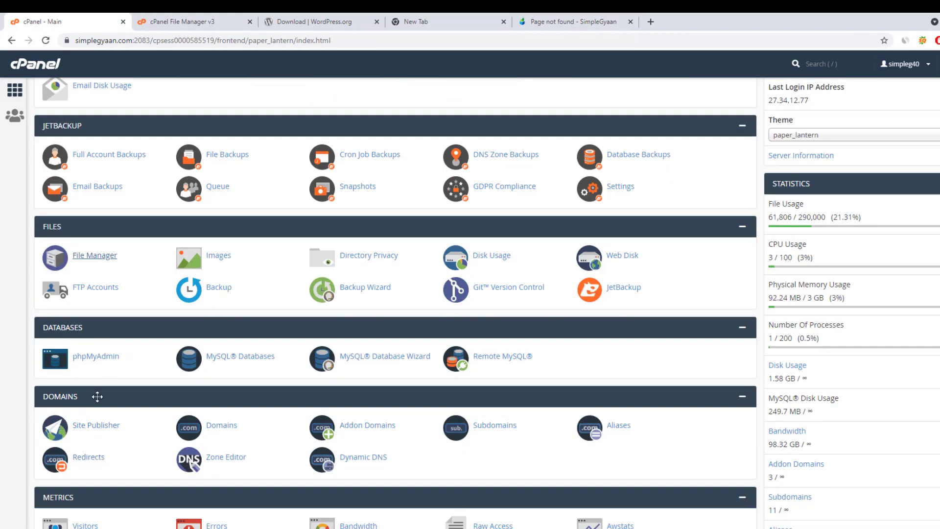
left_click(238, 357)
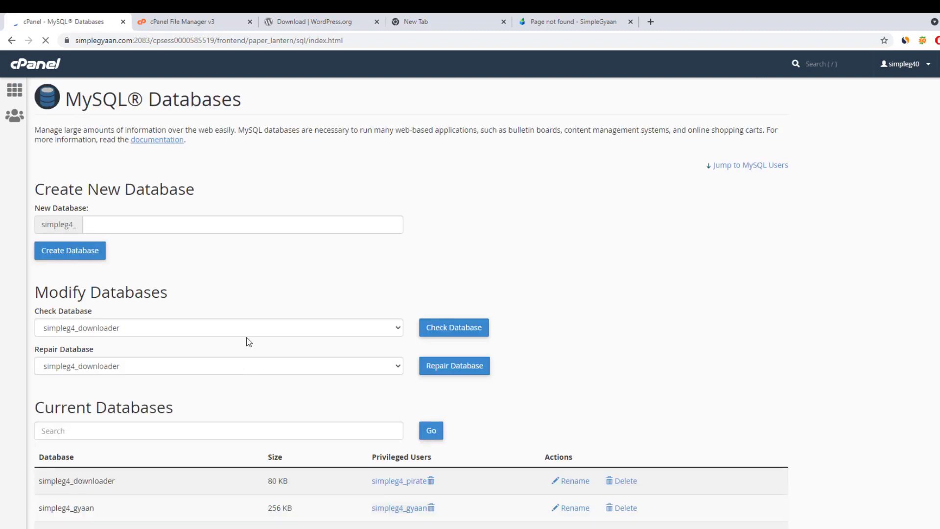
scroll(245, 337, "down", 3)
scroll(87, 283, "down", 2)
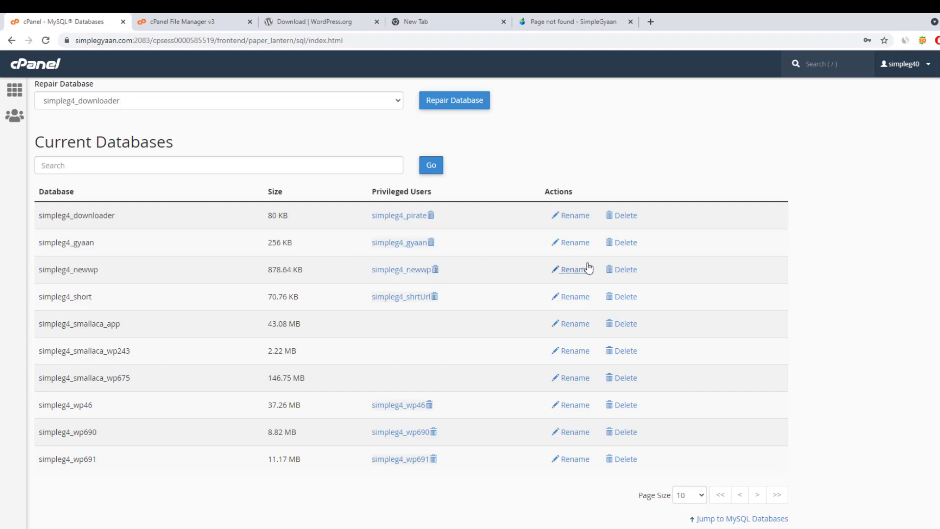
left_click(631, 273)
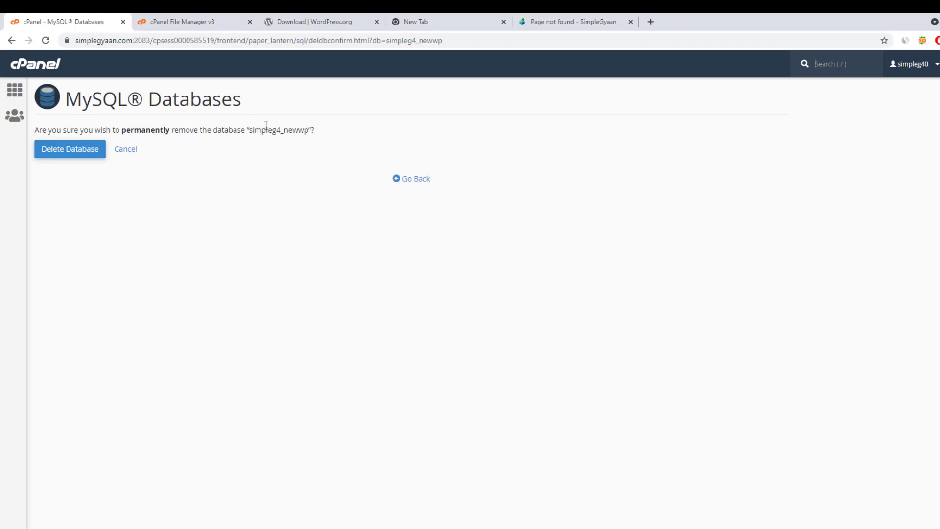
left_click(82, 156)
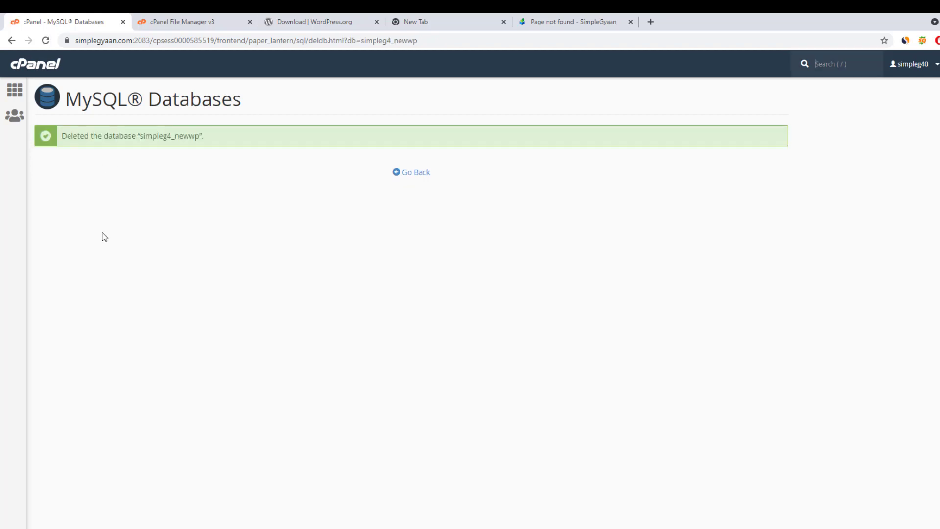
left_click(413, 176)
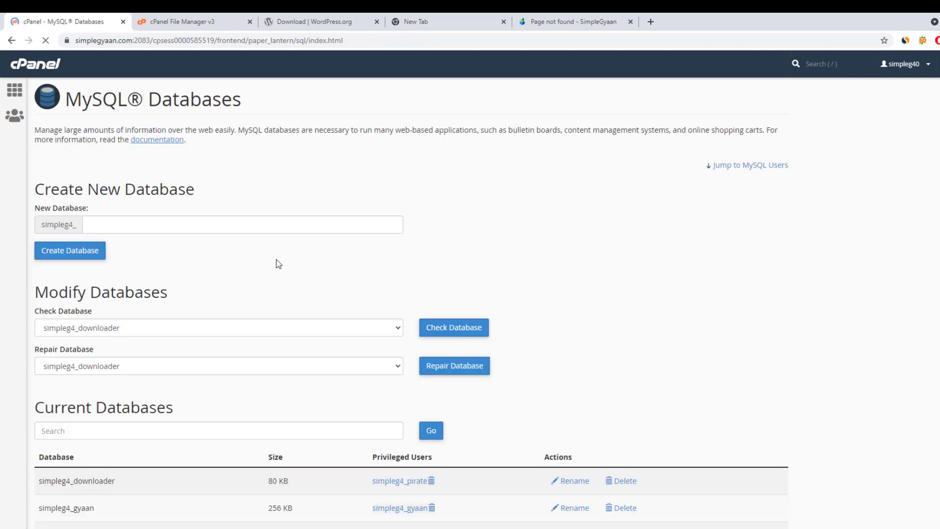
Step: Delete the simpleg4_newwp MySQL user from Current Users and return to MySQL Databases
scroll(274, 264, "down", 10)
scroll(274, 267, "down", 5)
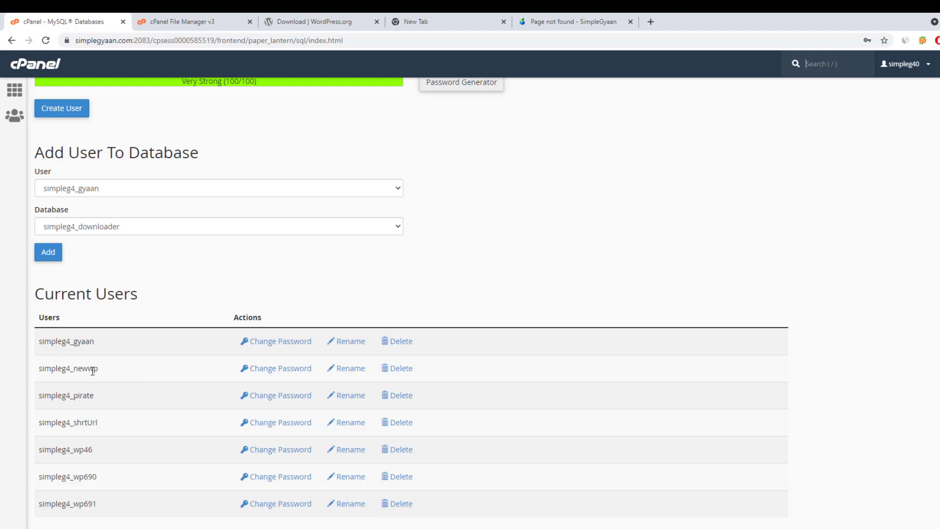
left_click(397, 370)
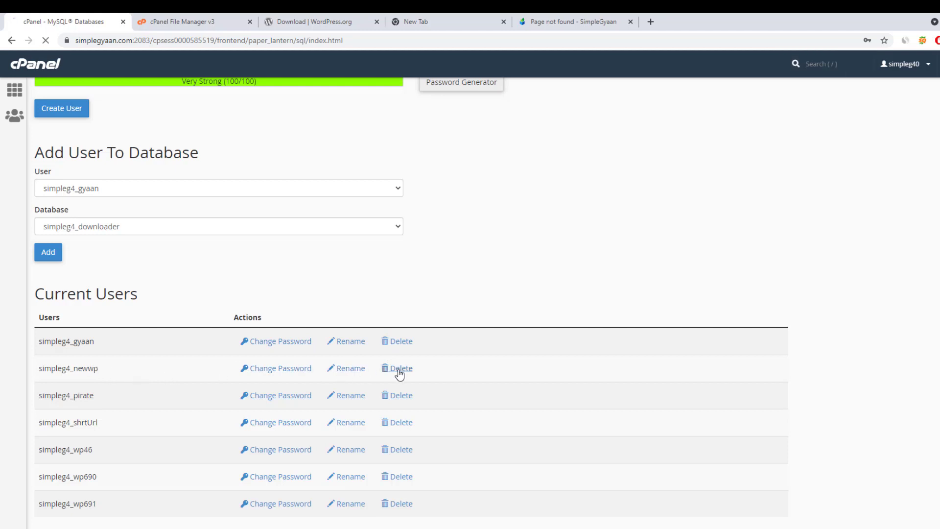
left_click(59, 179)
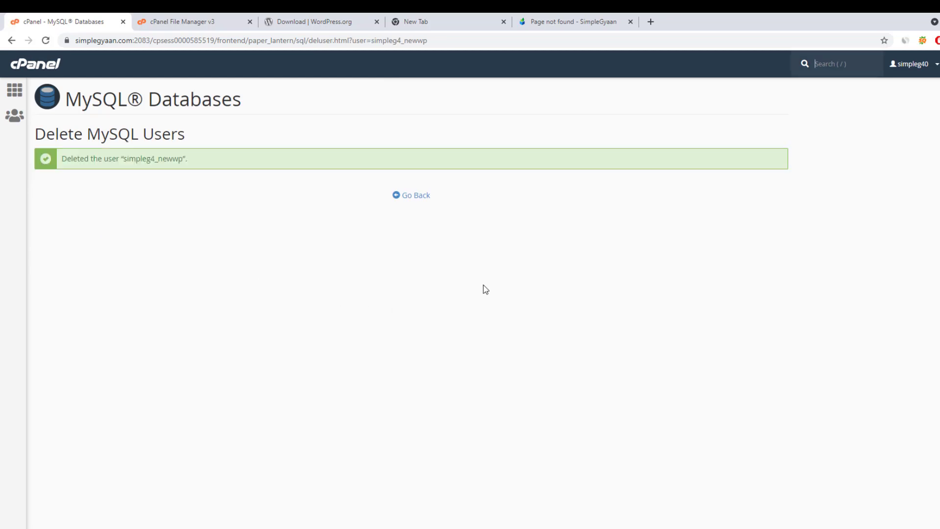
left_click(414, 196)
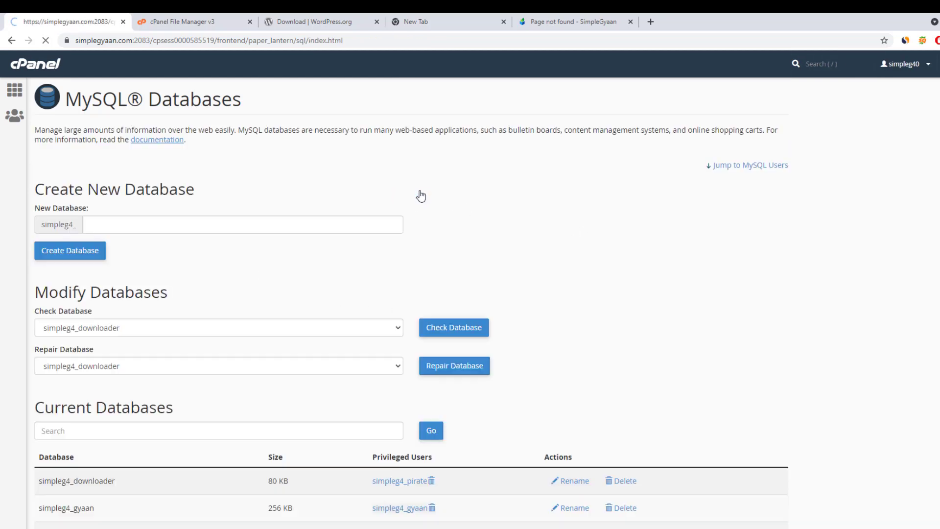